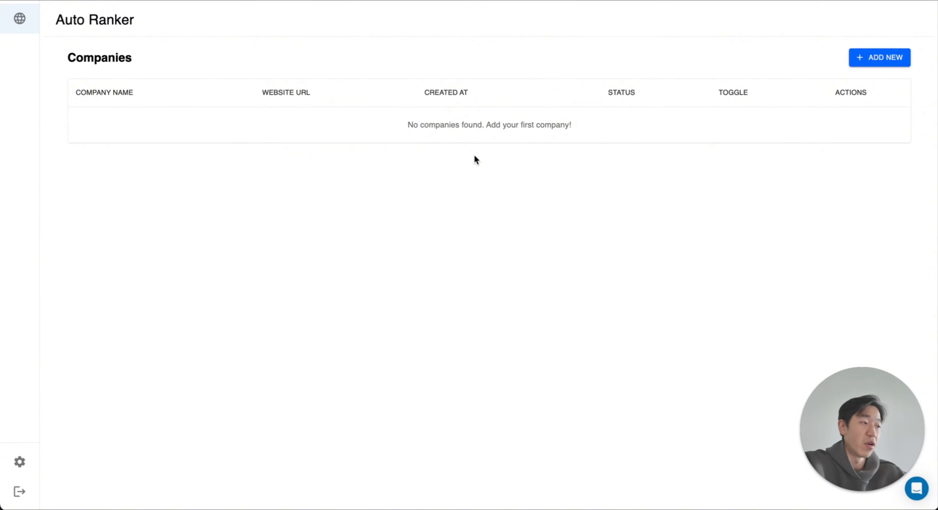
click(878, 58)
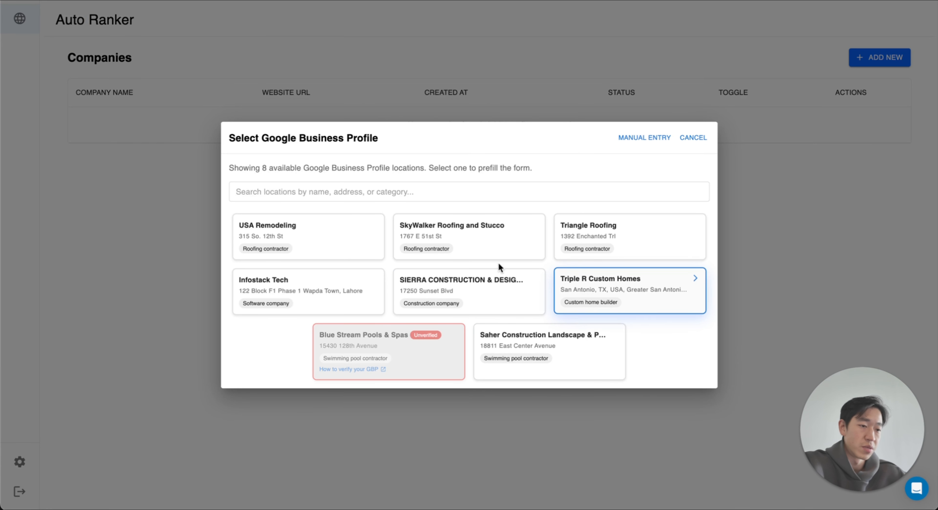
click(684, 236)
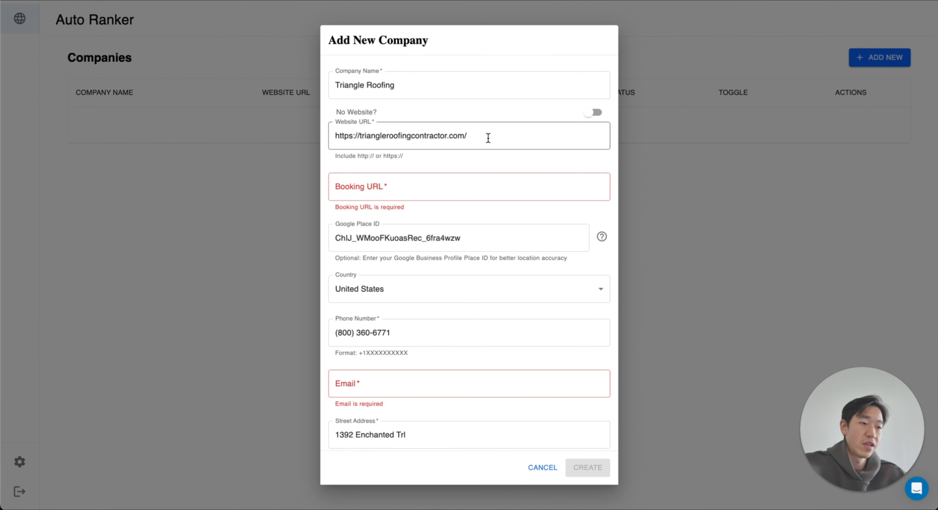
drag(488, 138, 242, 139)
key(ctrl+c)
scroll(418, 146, down, 3)
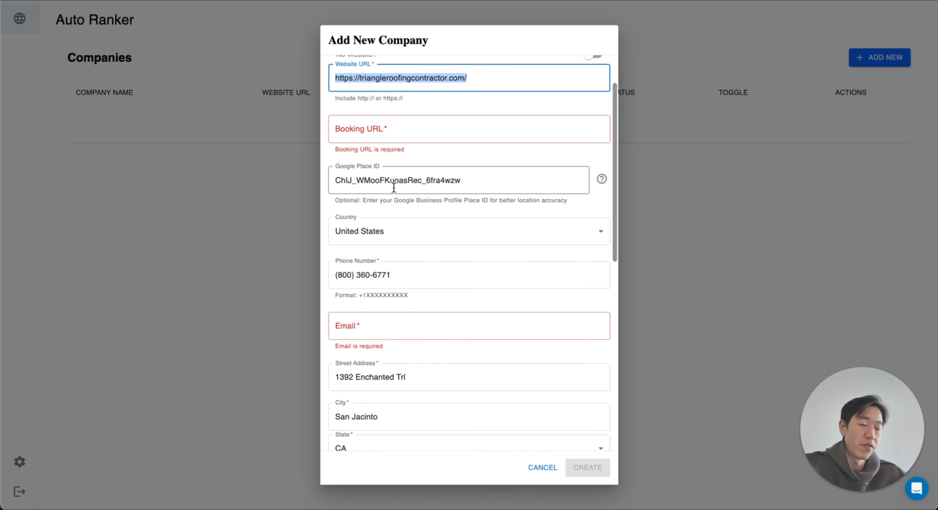
click(395, 137)
key(ctrl+v)
click(483, 160)
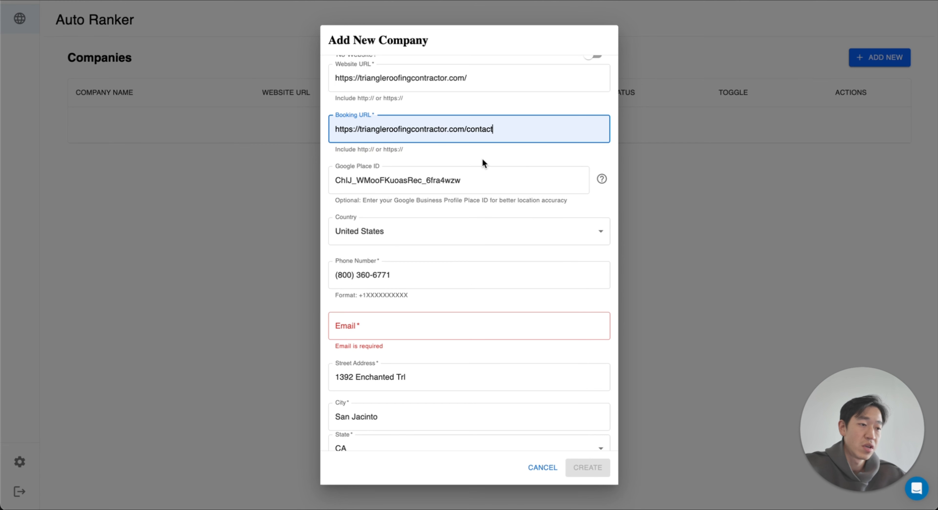
Step: Fill in the required contact e-mail address for the new company
scroll(499, 132, down, 3)
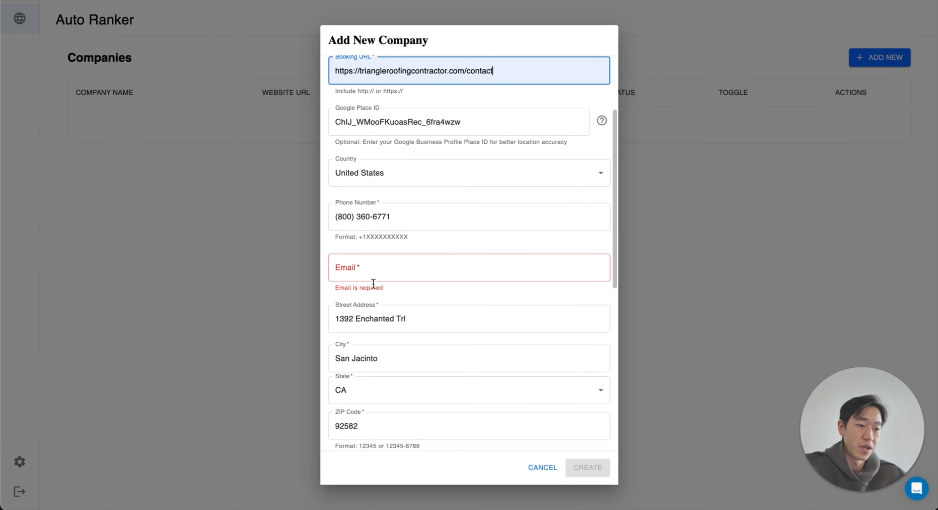
scroll(372, 277, down, 4)
click(395, 189)
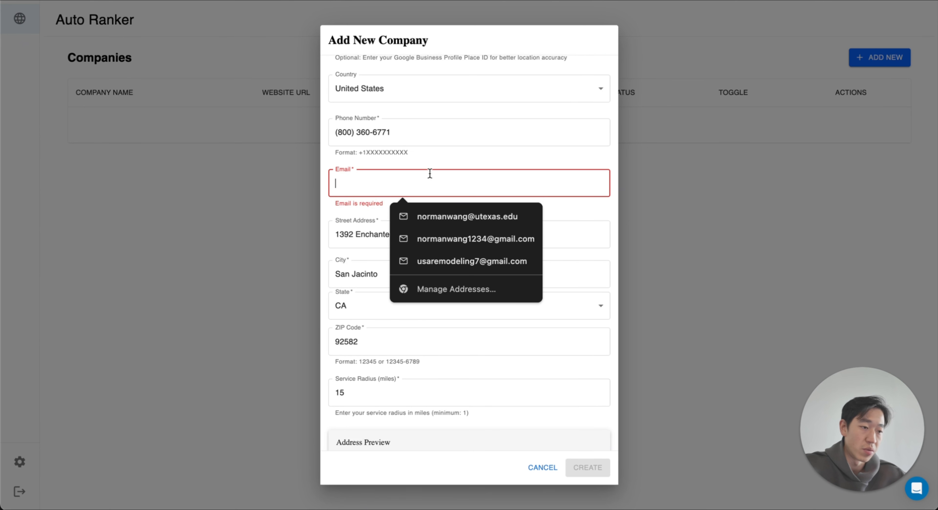
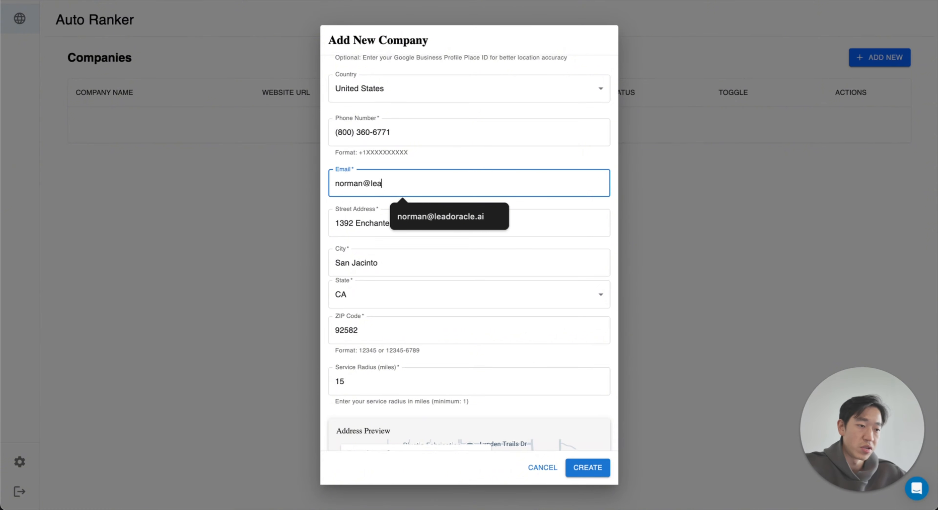
Step: Check the prefilled address, service radius and map preview, and create the Triangle Roofing company
scroll(450, 303, down, 5)
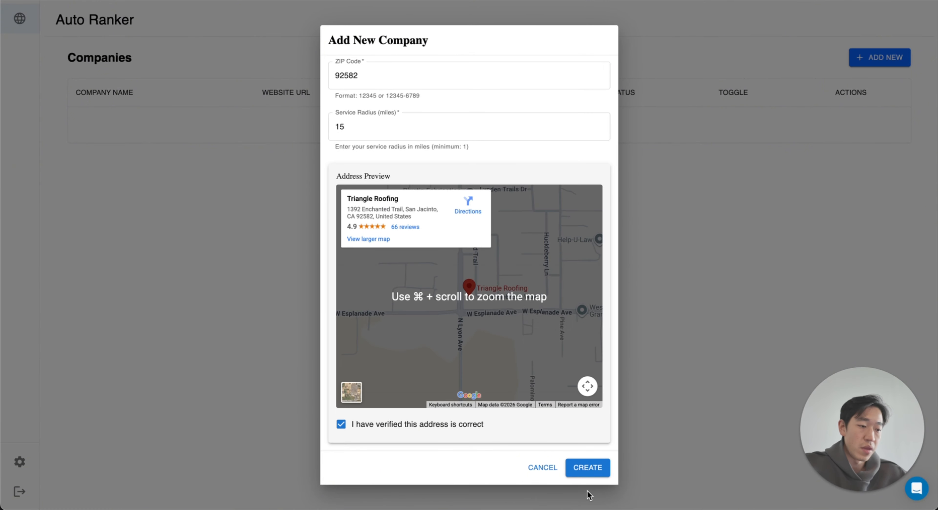
scroll(567, 294, up, 4)
scroll(531, 142, down, 4)
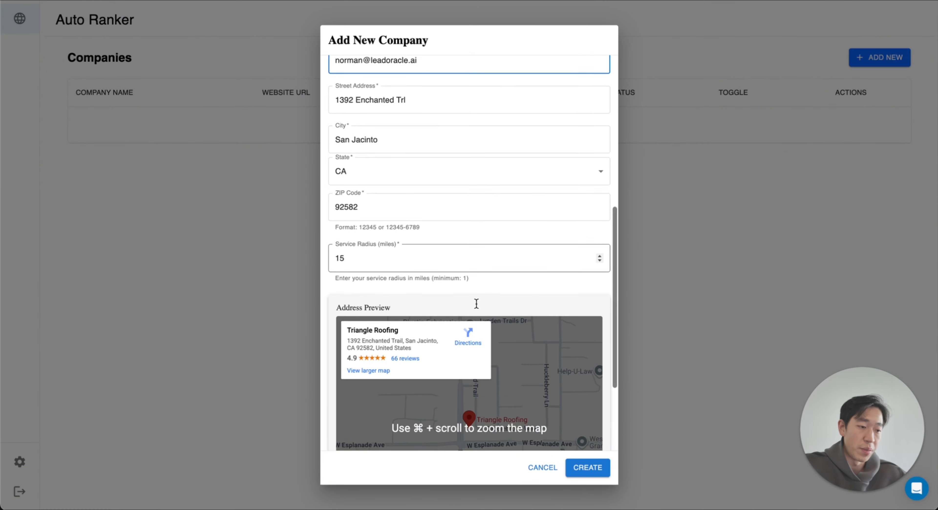
scroll(497, 183, up, 5)
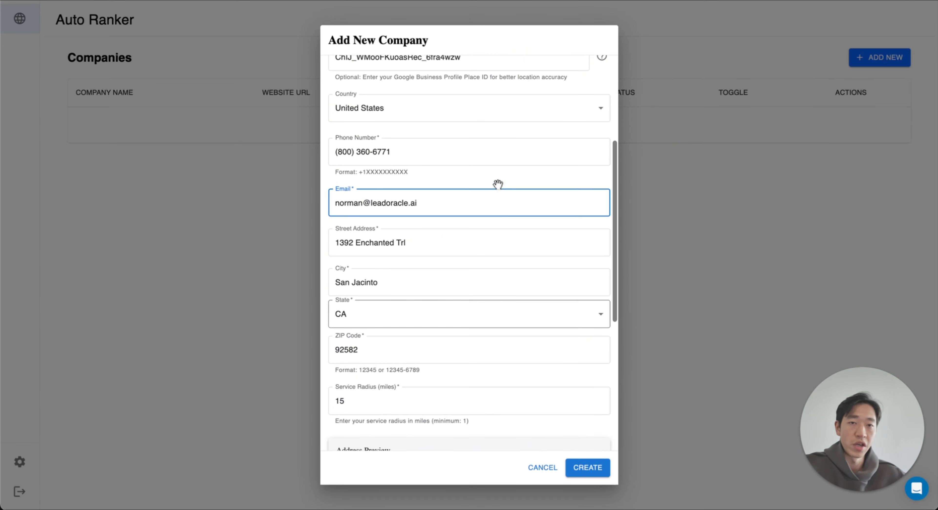
scroll(496, 184, down, 5)
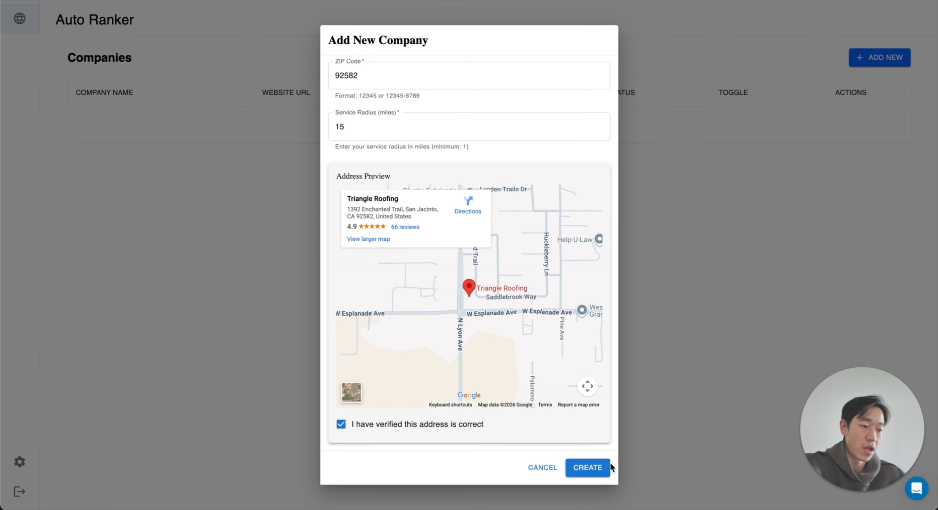
click(595, 469)
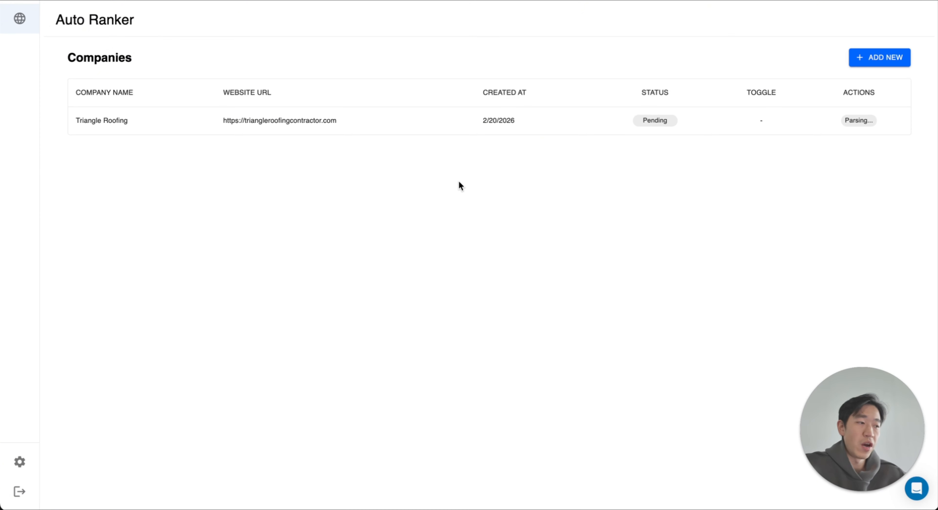
Step: In Triangle Roofing's GBP Optimizer, search for "triangle" and link the matching Google Business Profile location
click(400, 130)
click(268, 122)
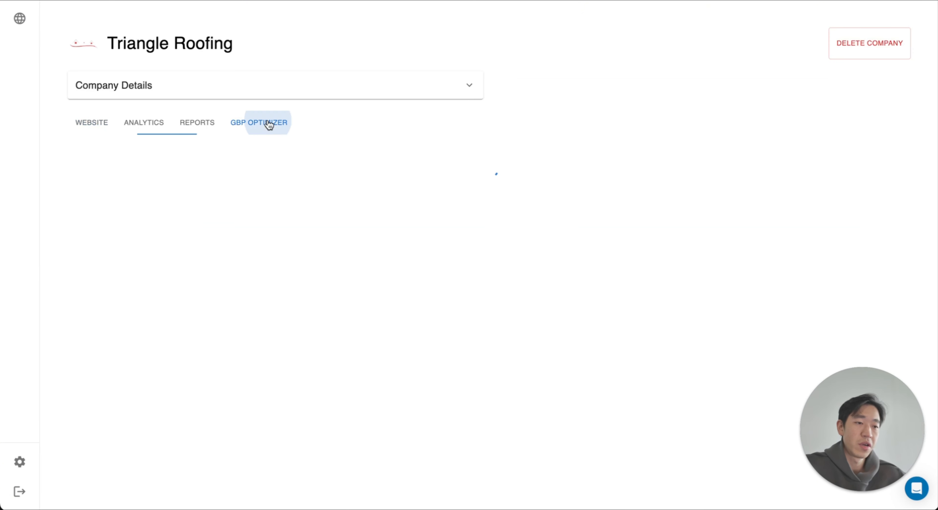
click(354, 235)
text(tr)
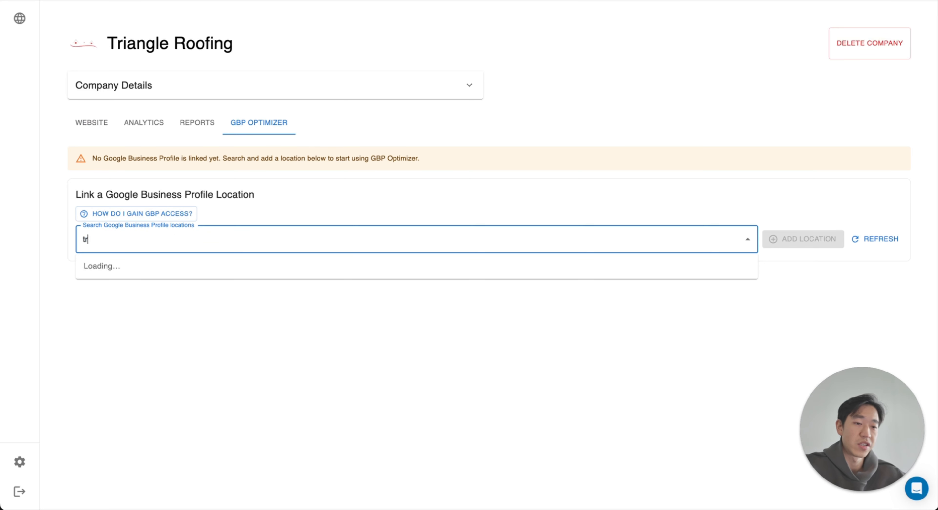
text(iangle)
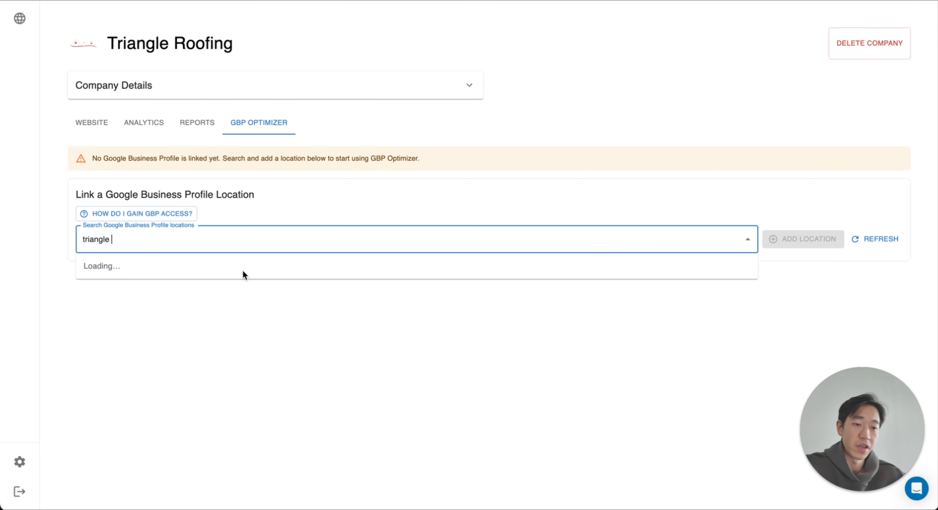
click(185, 271)
click(796, 246)
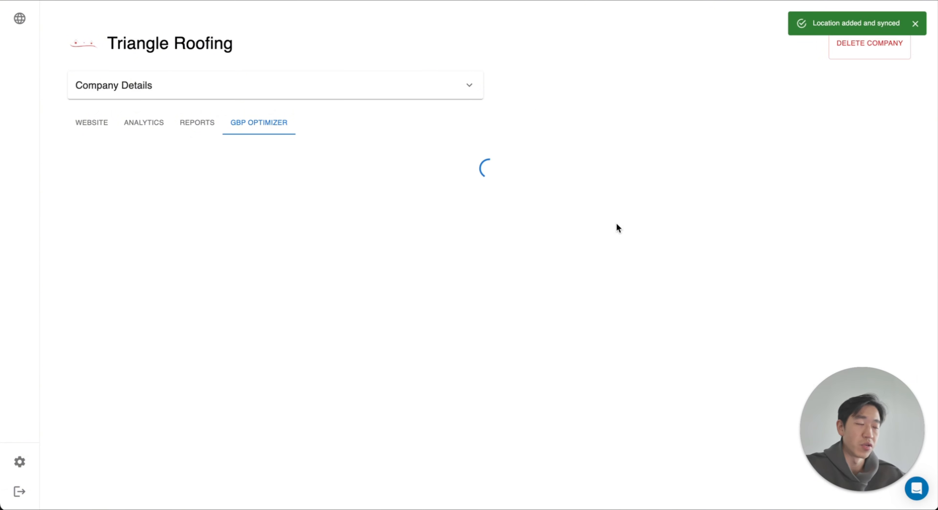
Step: Review the profile's basic information, social links and booking URL, and continue to the Categories stage
scroll(308, 197, down, 10)
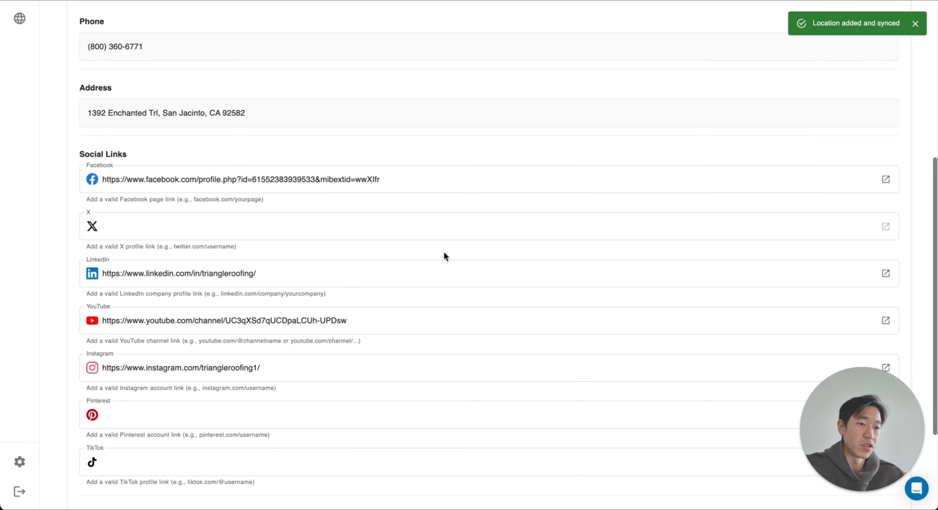
scroll(443, 257, up, 10)
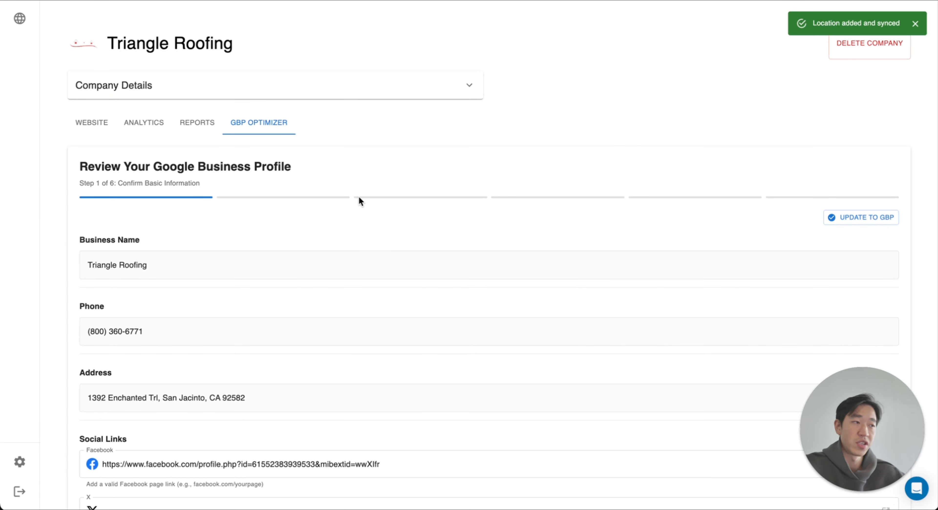
scroll(490, 194, down, 10)
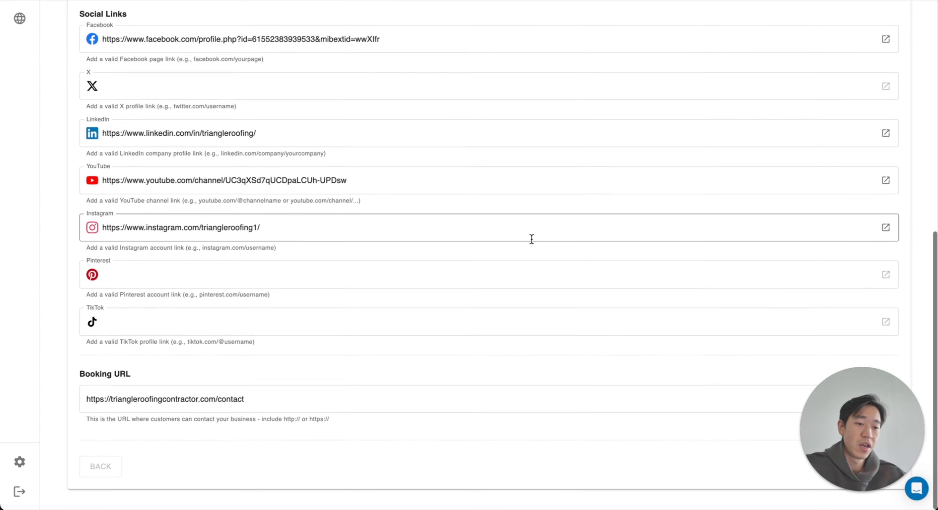
scroll(473, 233, up, 10)
scroll(125, 99, down, 2)
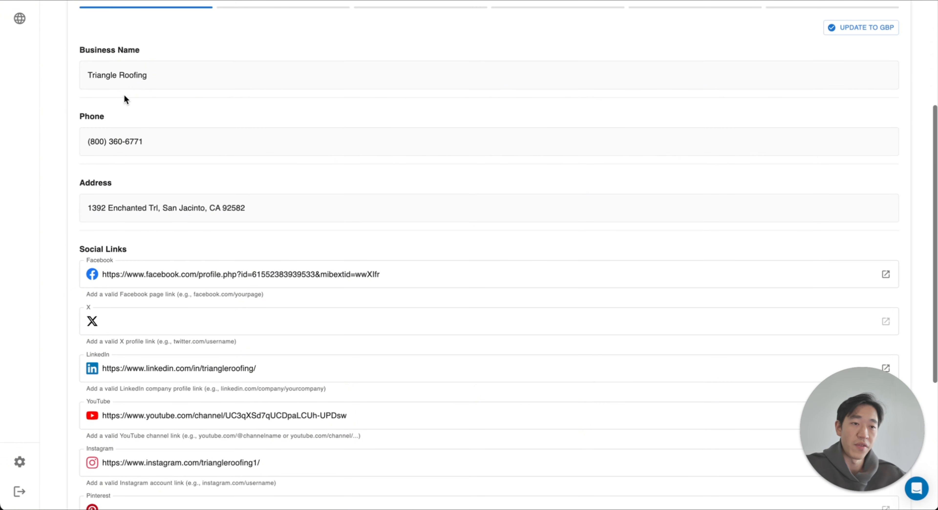
scroll(146, 294, down, 5)
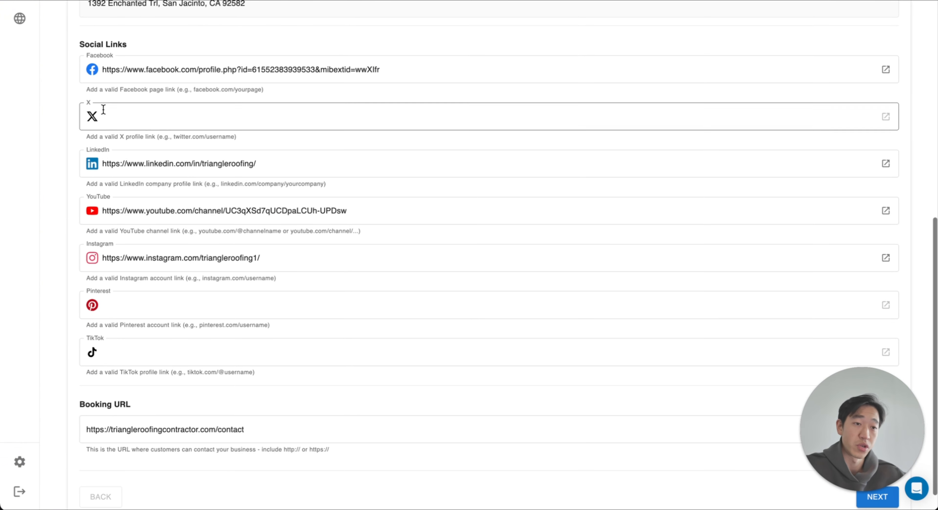
drag(864, 414, 870, 70)
scroll(552, 287, down, 1)
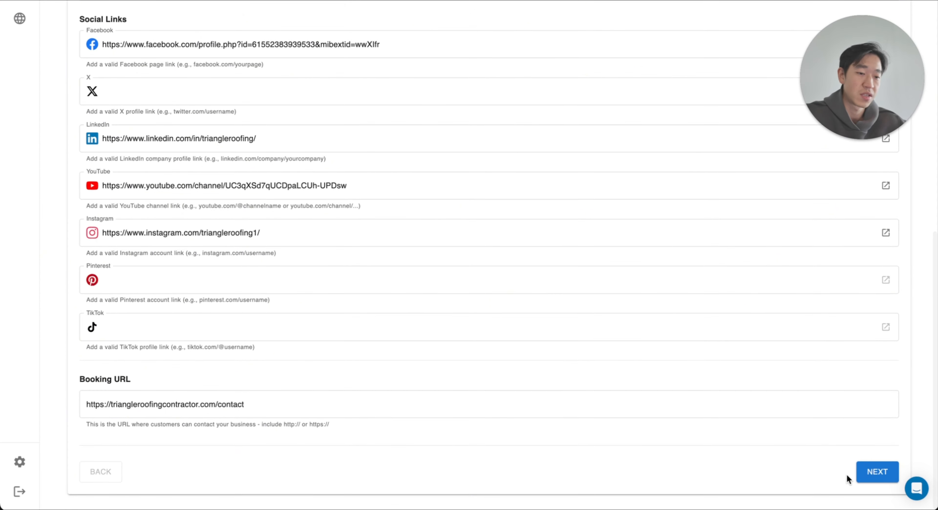
click(868, 473)
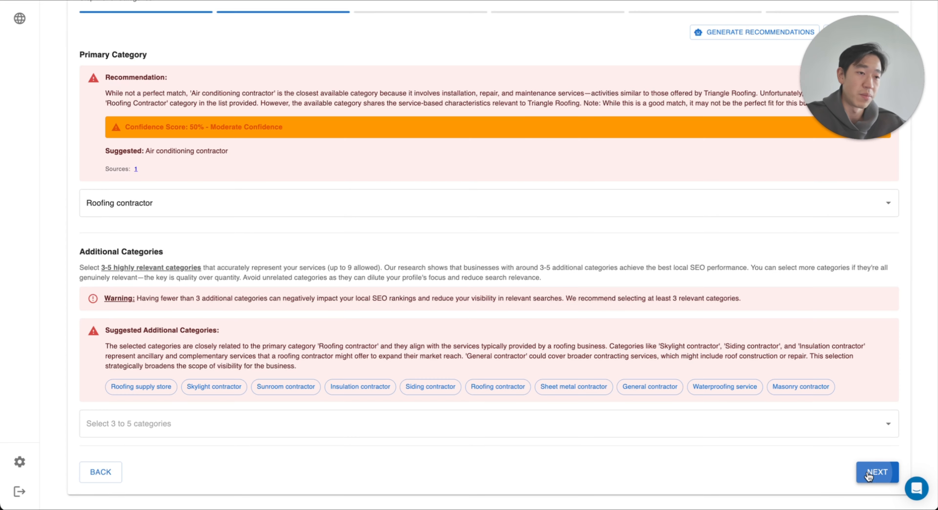
Step: Review the primary category and the suggested additional categories, and continue to the Services stage
scroll(492, 286, up, 5)
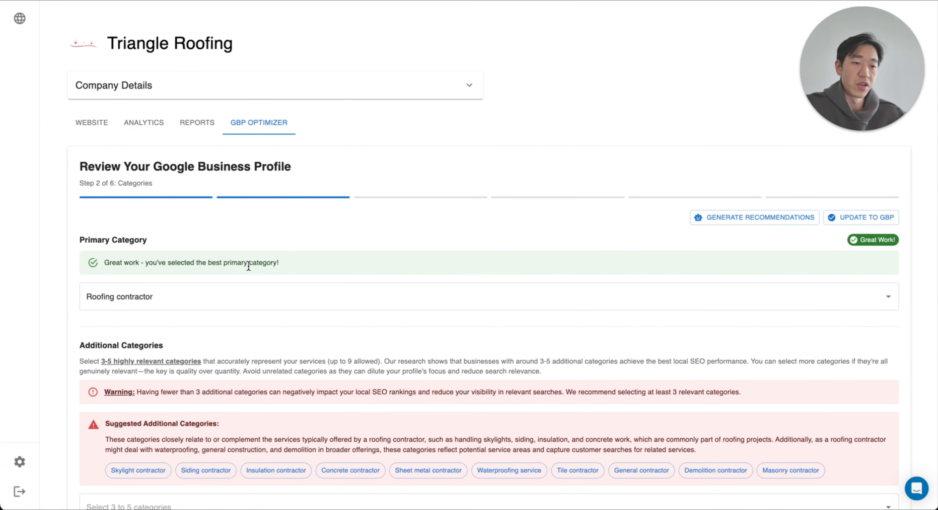
drag(75, 239, 186, 235)
click(186, 235)
scroll(186, 235, down, 1)
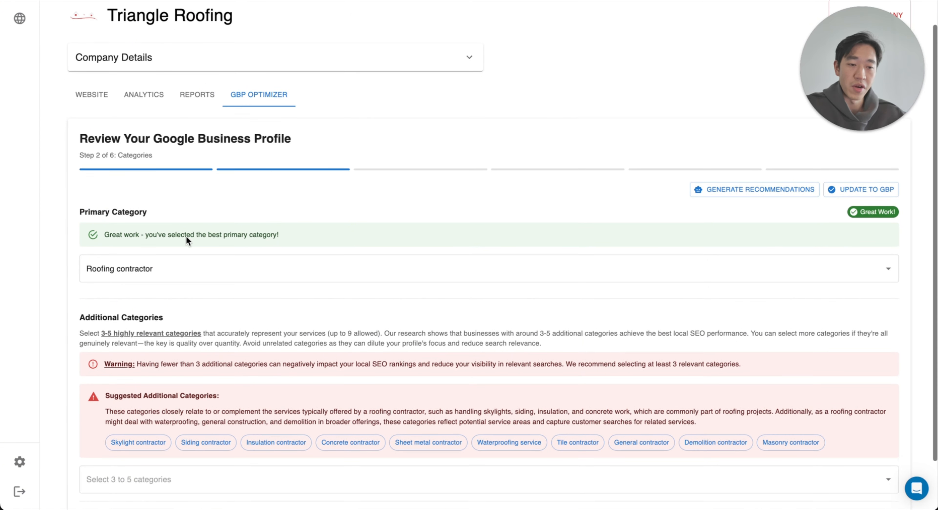
scroll(186, 236, down, 2)
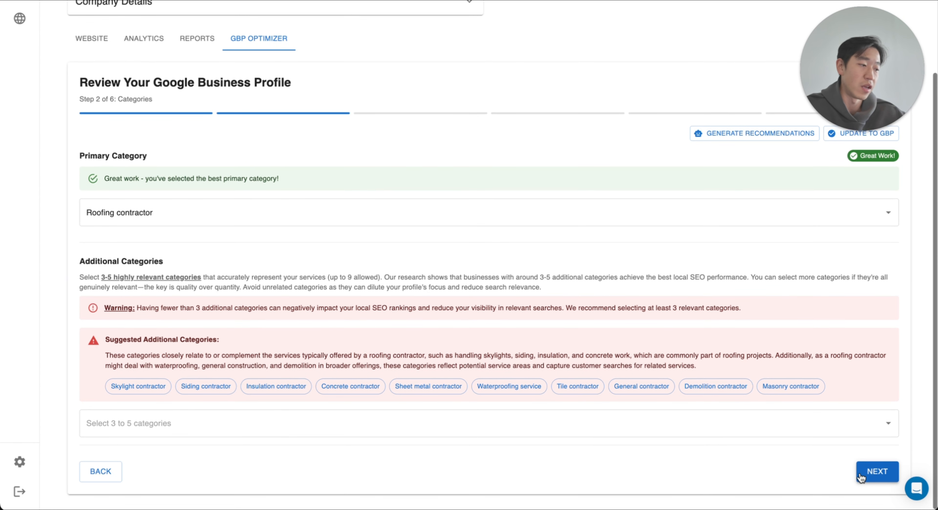
click(877, 473)
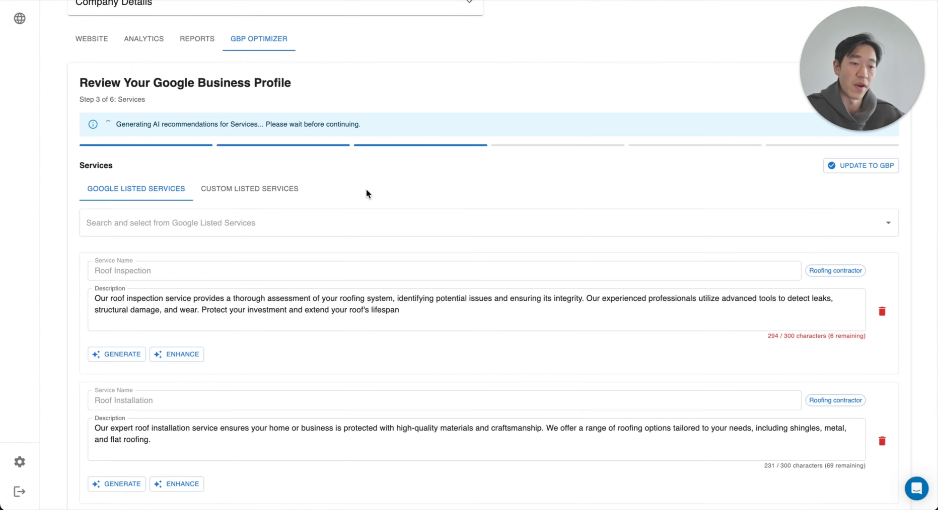
Step: Look through the Google listed services and the custom listed services with their descriptions and suggestions
scroll(339, 247, down, 12)
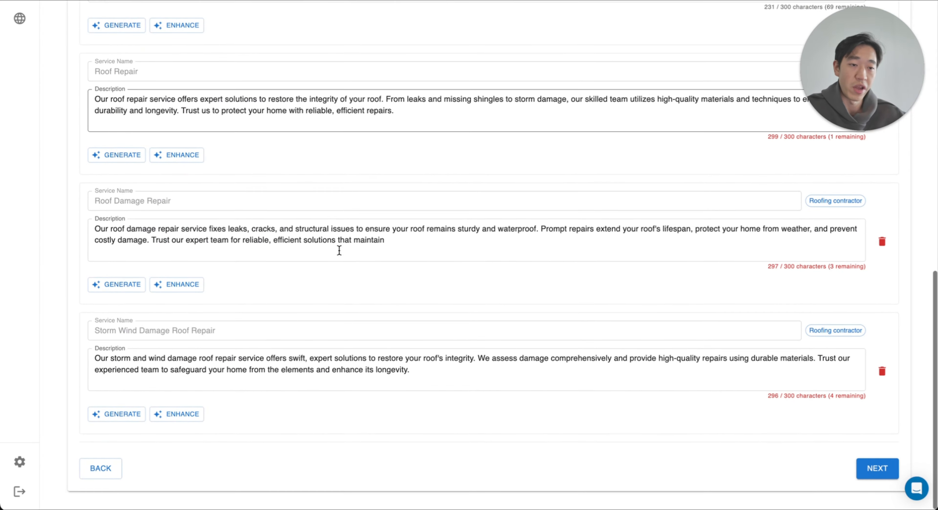
scroll(339, 250, up, 12)
click(238, 49)
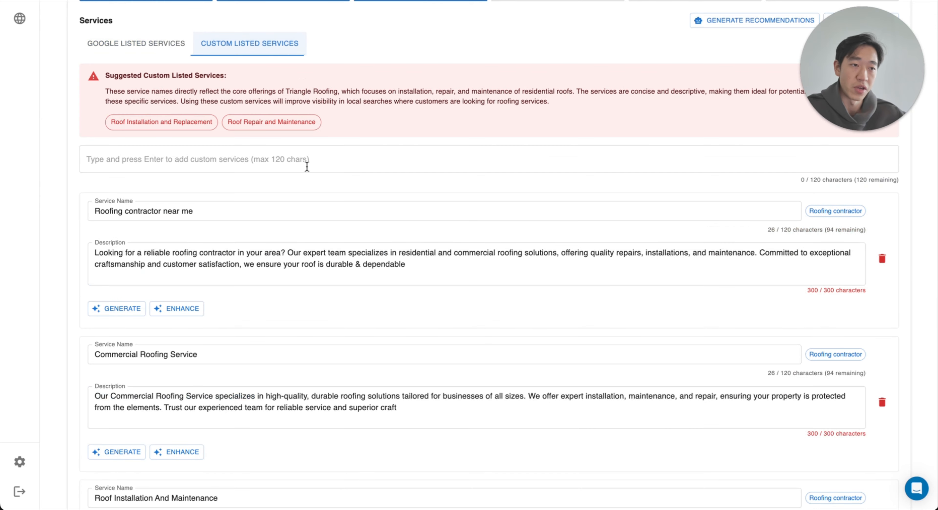
scroll(282, 230, down, 10)
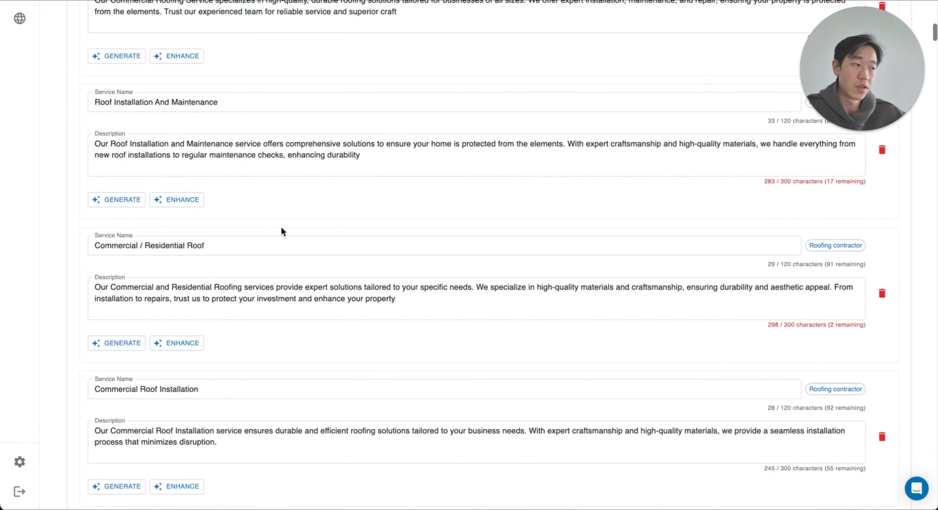
scroll(281, 227, down, 20)
scroll(282, 228, up, 20)
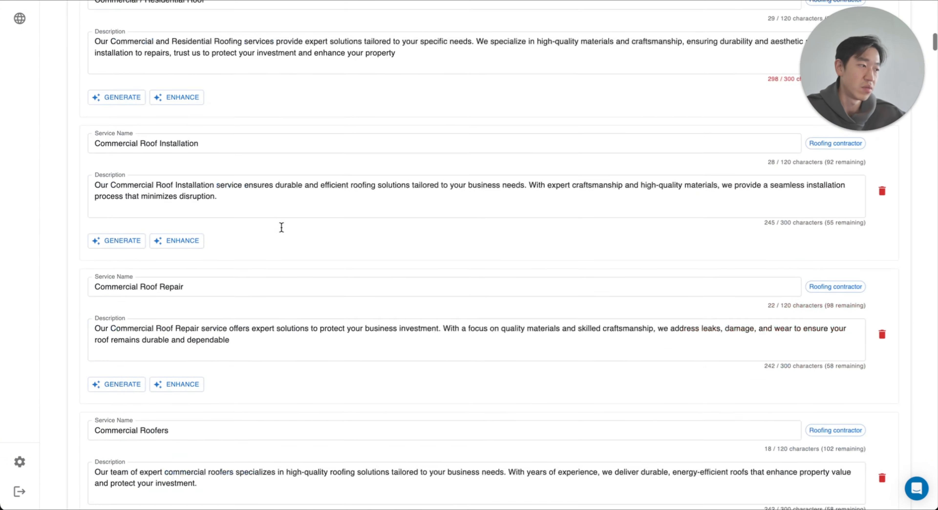
scroll(281, 227, up, 20)
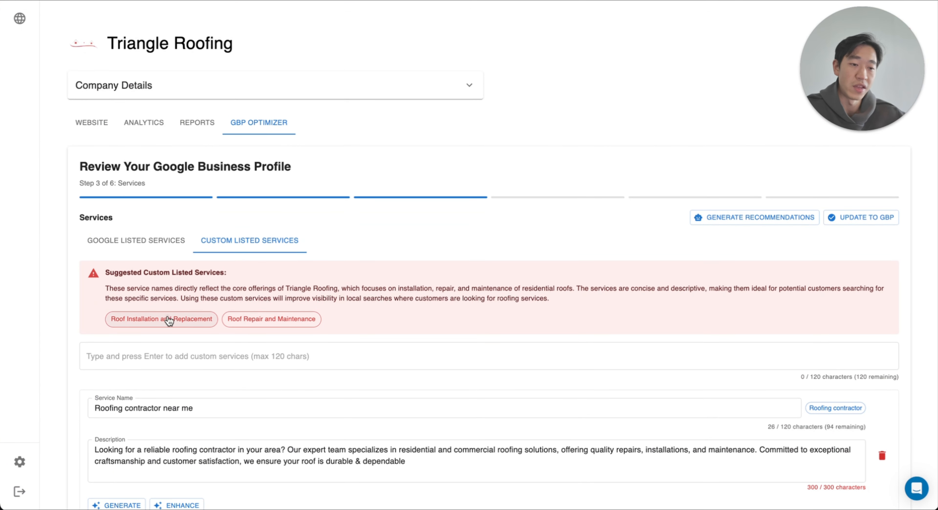
Step: Add the suggested custom service "Roof Installation and Replacement" under the Roofing contractor category, with an AI-generated description
click(169, 320)
click(409, 188)
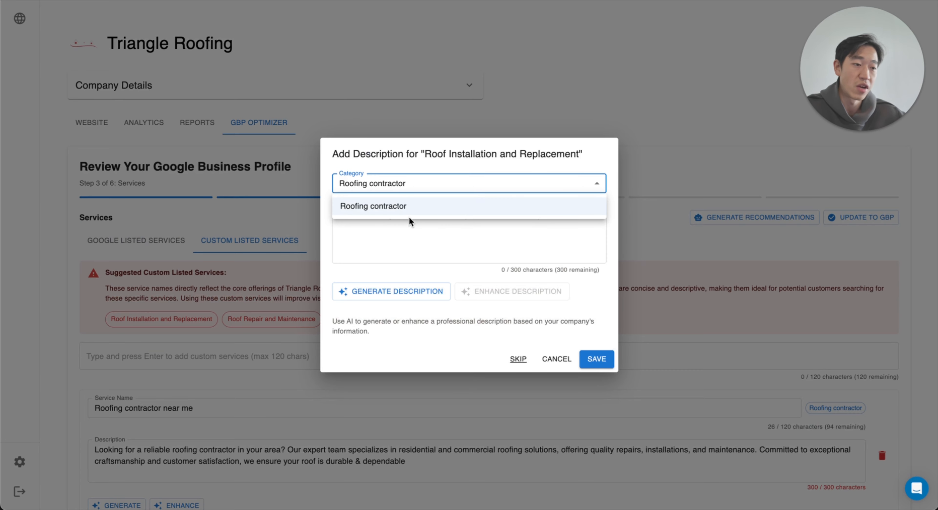
click(420, 182)
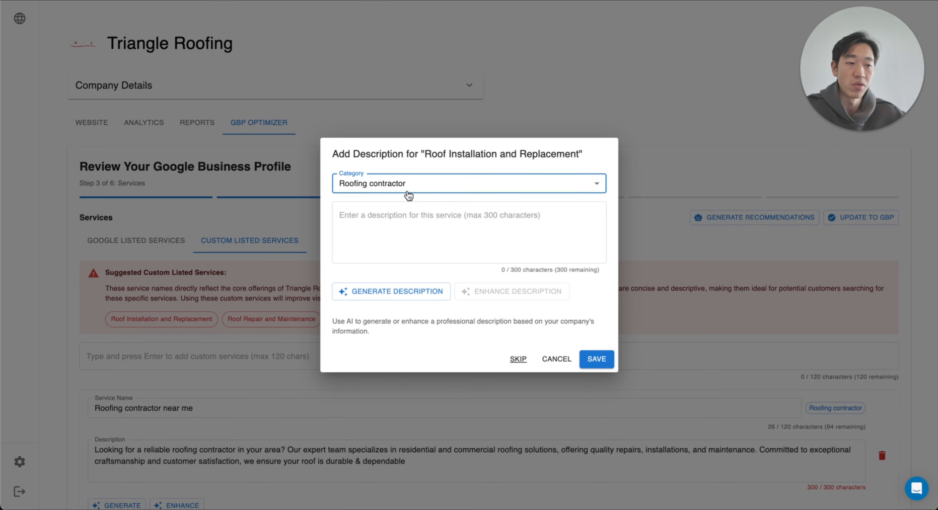
click(473, 217)
click(410, 291)
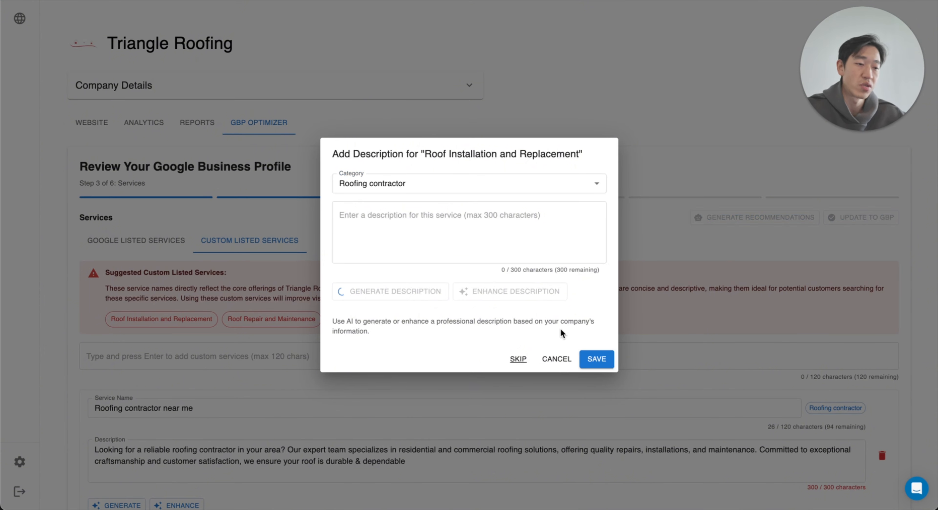
click(596, 359)
Step: Look through the custom services, discard the unsaved service changes and continue to the Service Area stage
scroll(506, 158, down, 7)
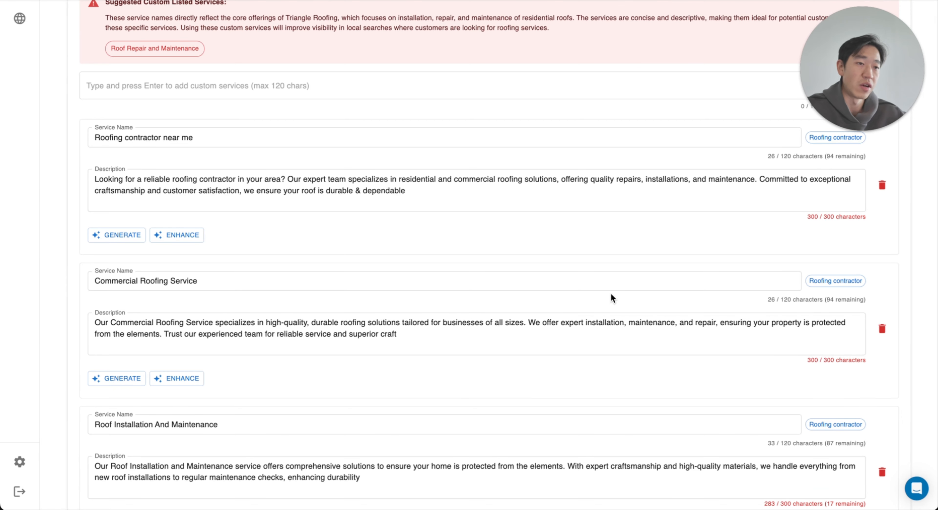
scroll(610, 292, down, 20)
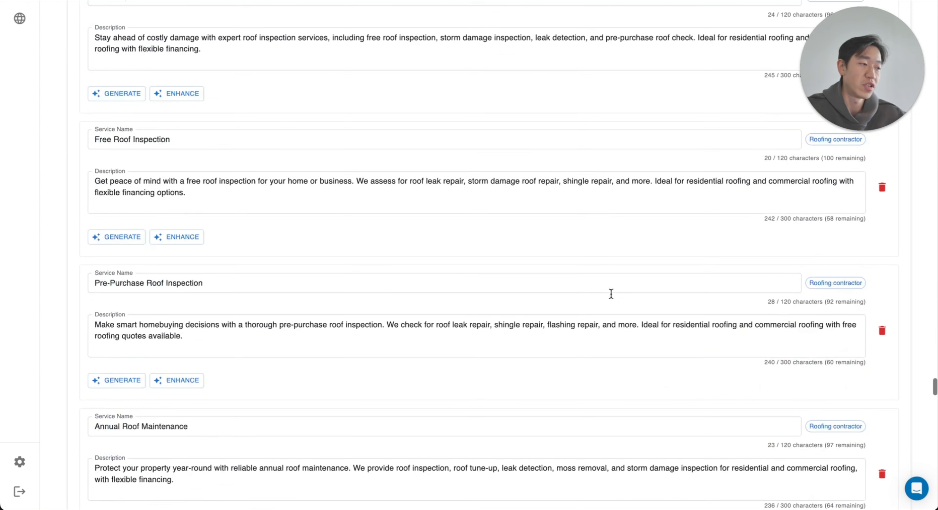
scroll(610, 292, down, 20)
click(877, 474)
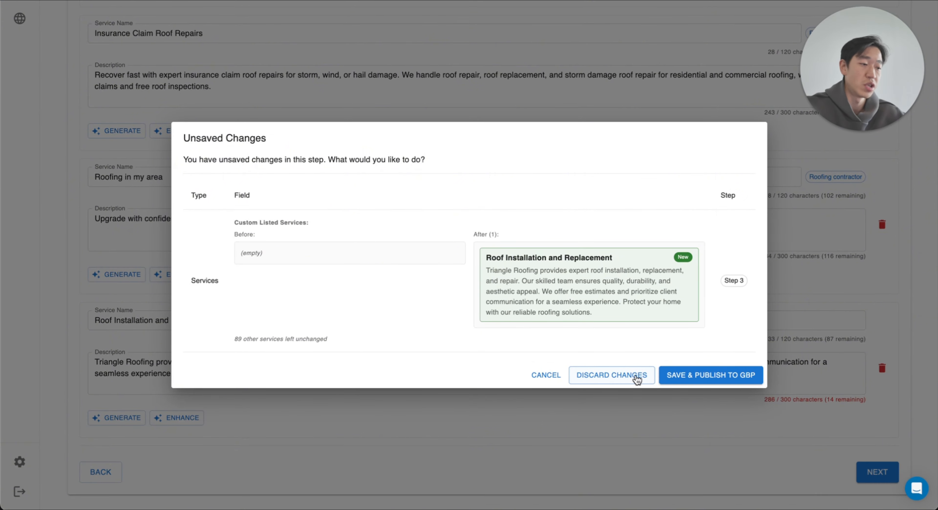
click(604, 380)
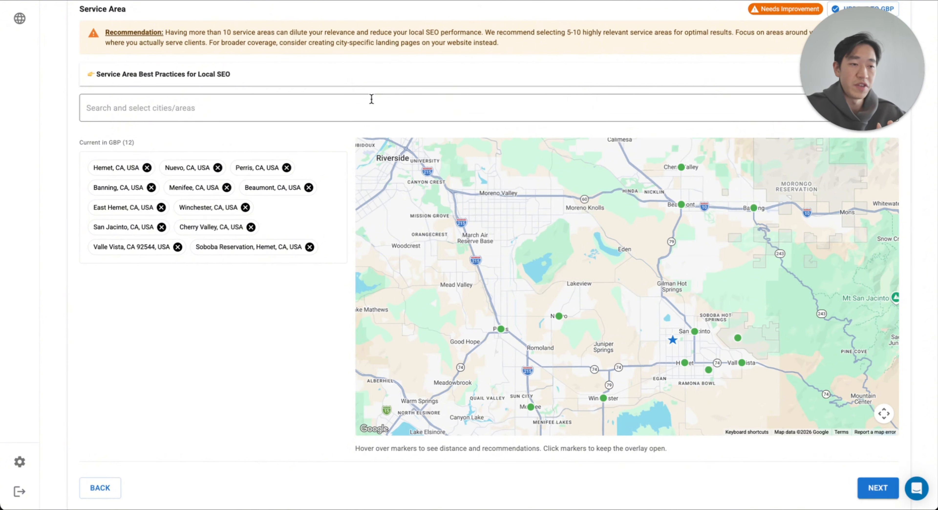
Step: Try adding Los Angeles, CA as a service area and remove that location again
click(371, 99)
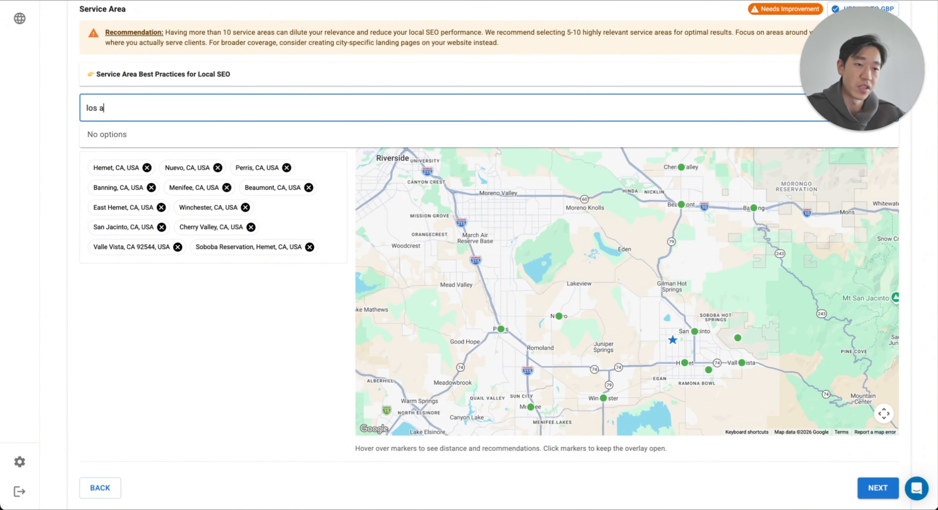
text(los angeles)
key(Return)
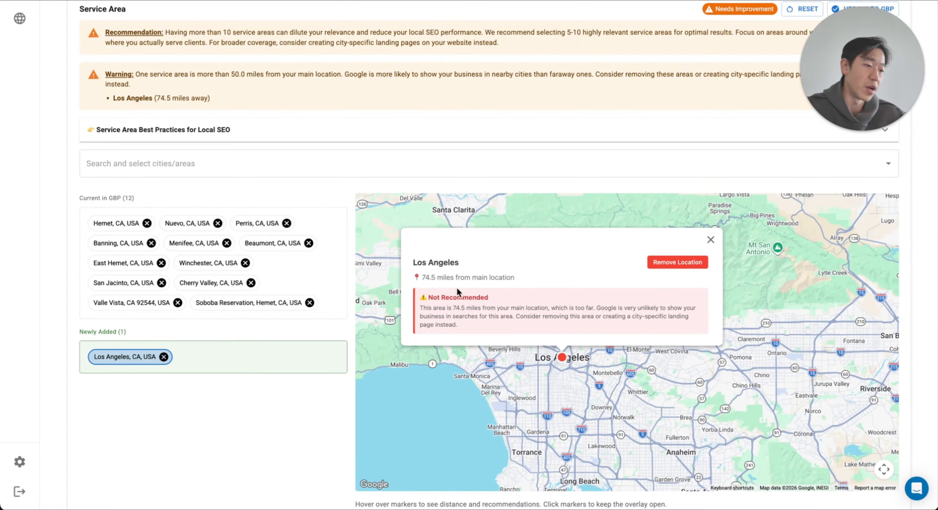
click(676, 262)
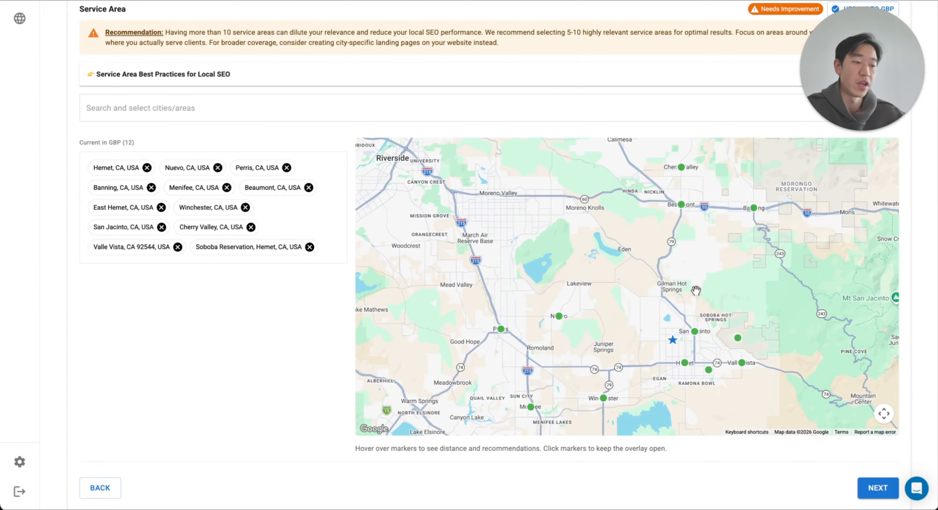
Step: Try adding Riverside, CA as a service area, inspect its recommendation on the map and remove the location
click(331, 99)
text(riverside)
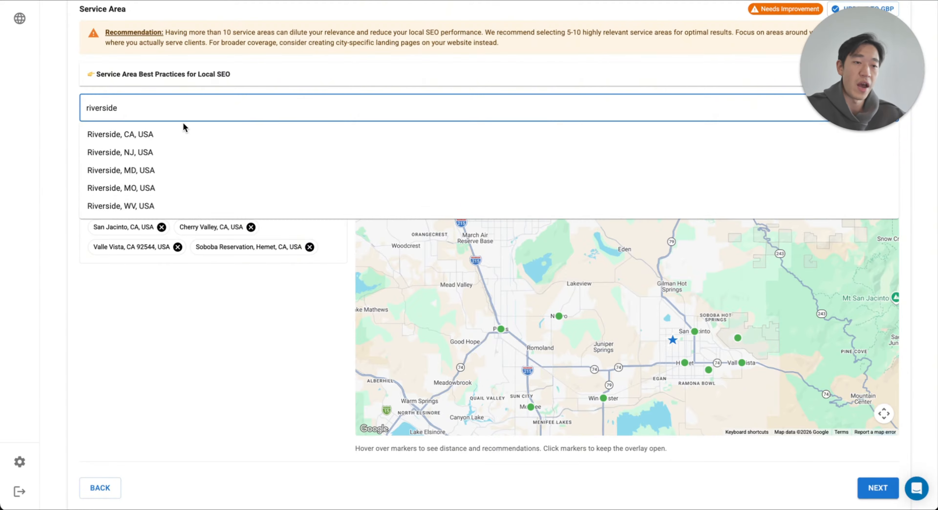
click(175, 132)
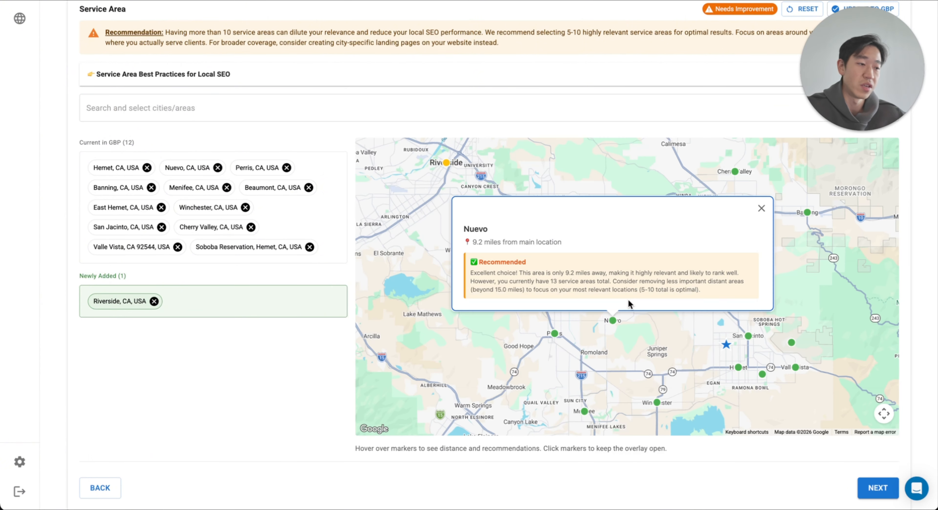
click(445, 162)
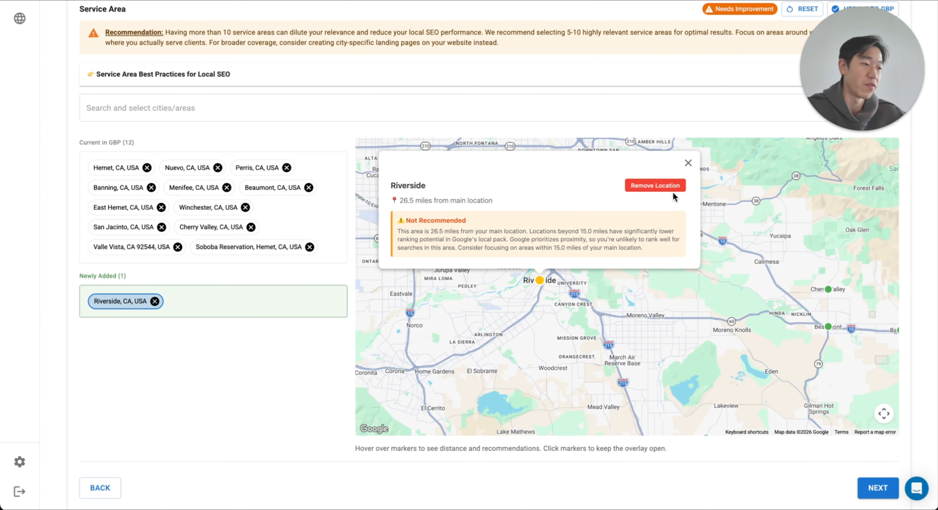
click(661, 189)
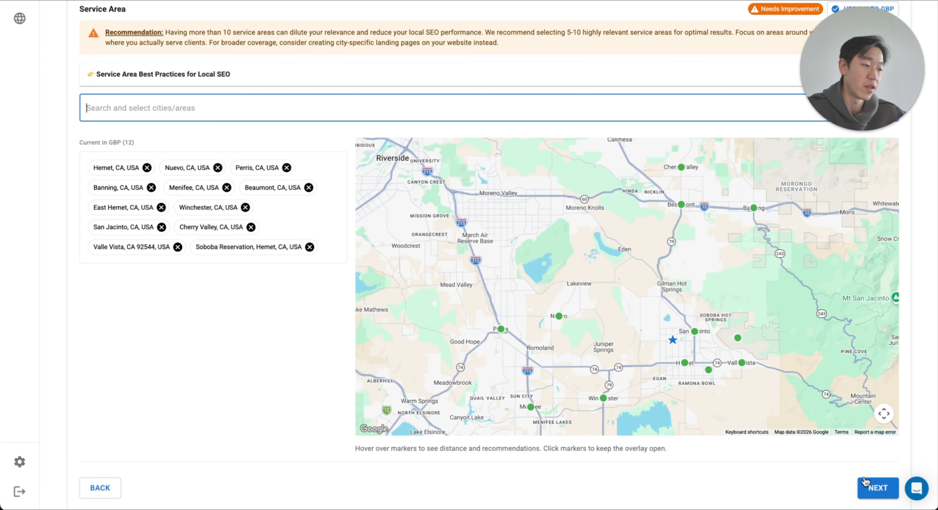
Step: Continue to the Description stage, try replacing the business description with the suggested text, and reset it
click(867, 483)
drag(143, 273, 714, 284)
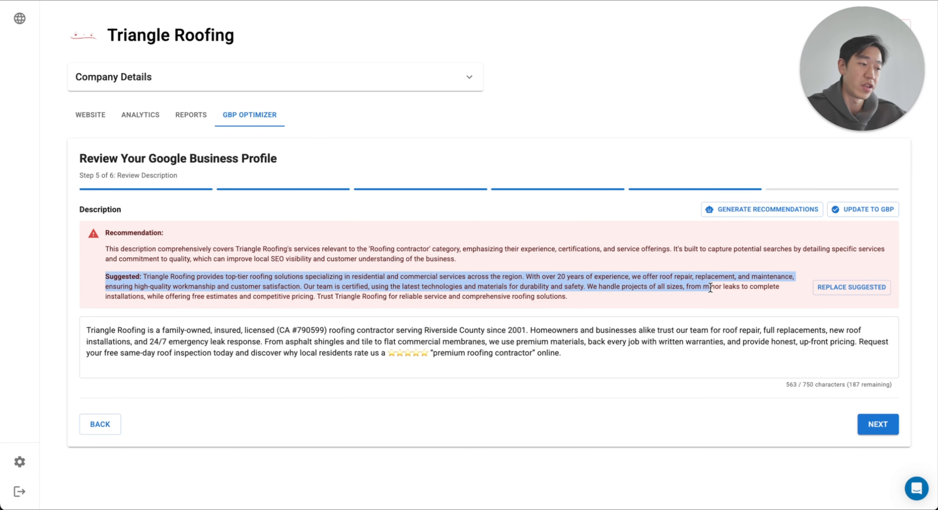
click(711, 284)
click(835, 287)
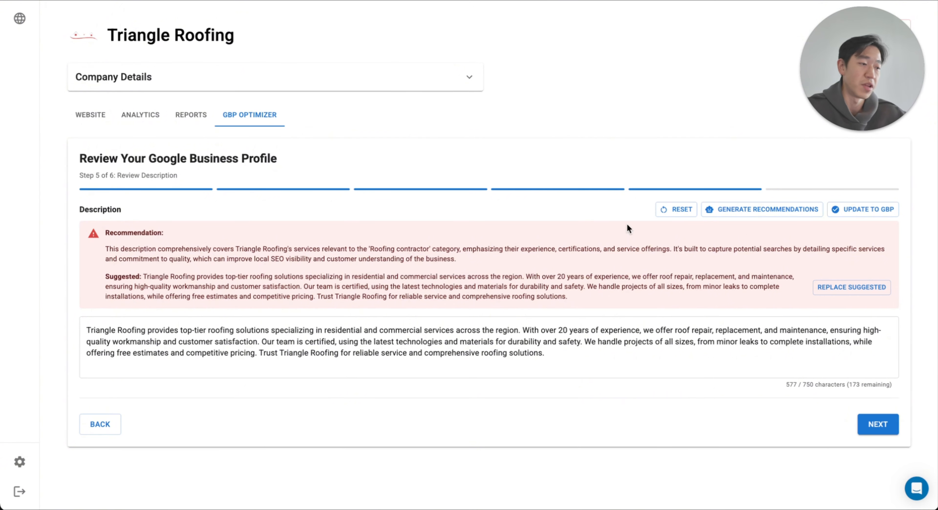
click(678, 214)
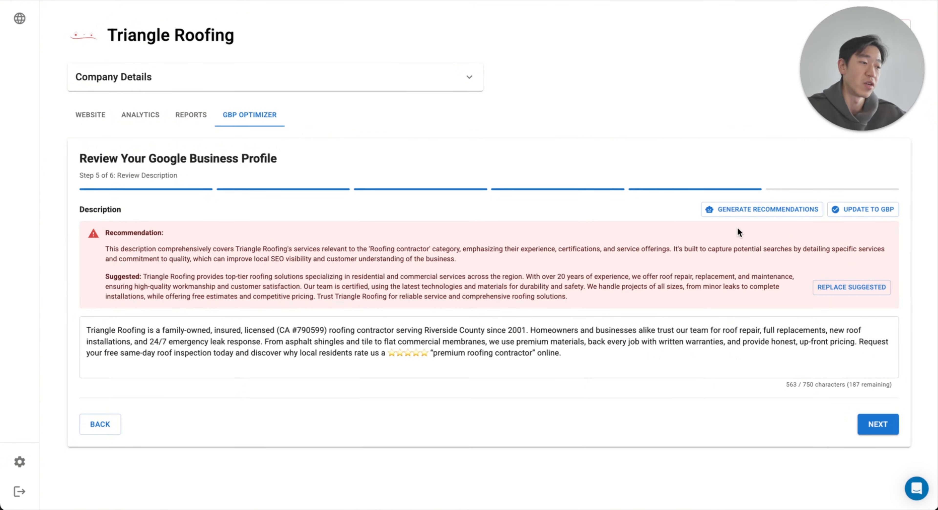
Step: Continue to the Attributes stage, look over the business attributes and complete the profile review
click(885, 427)
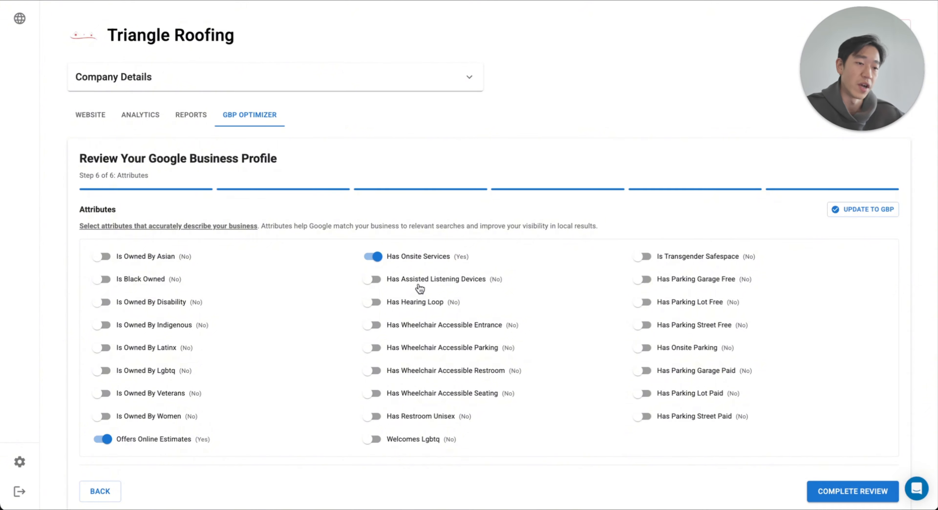
scroll(419, 288, down, 1)
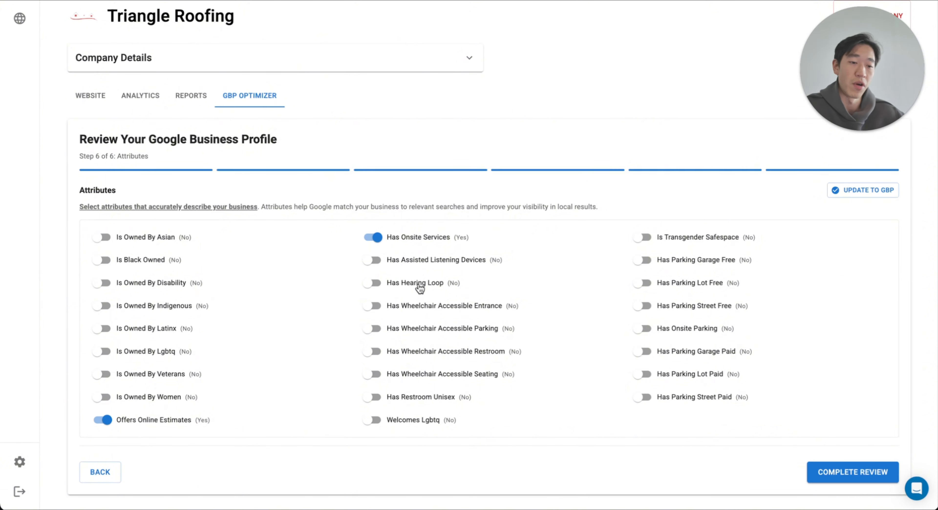
click(849, 473)
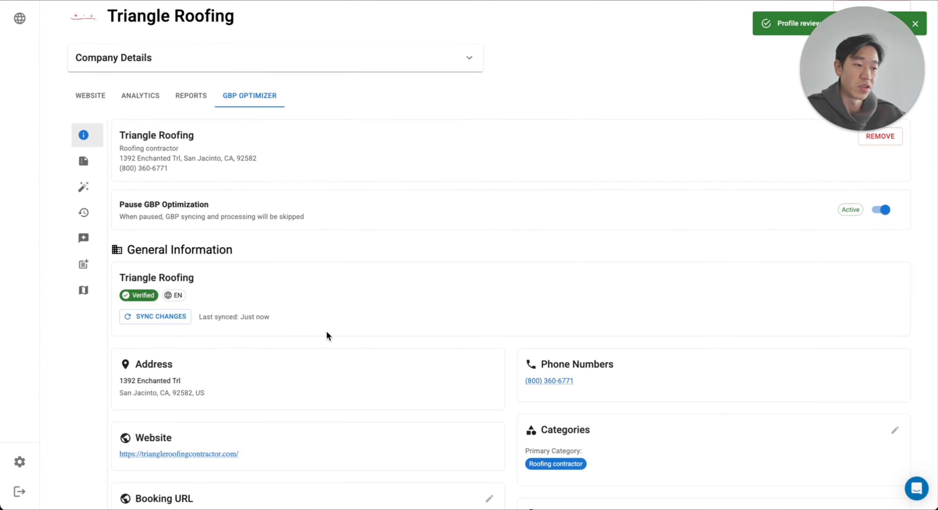
Step: Examine the Recommended Changes page, the performance Summary for the last 30 days and the Changelog History
scroll(281, 255, up, 1)
mouse_move(92, 217)
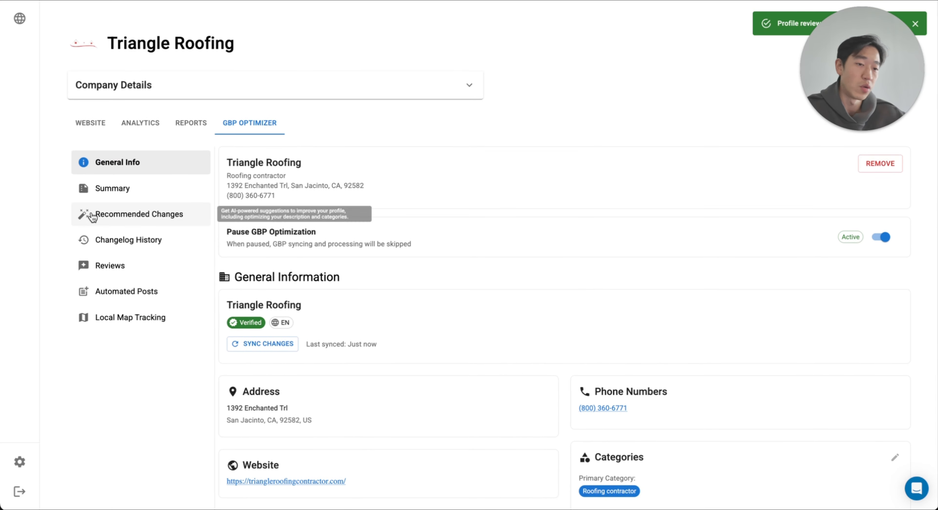
click(120, 218)
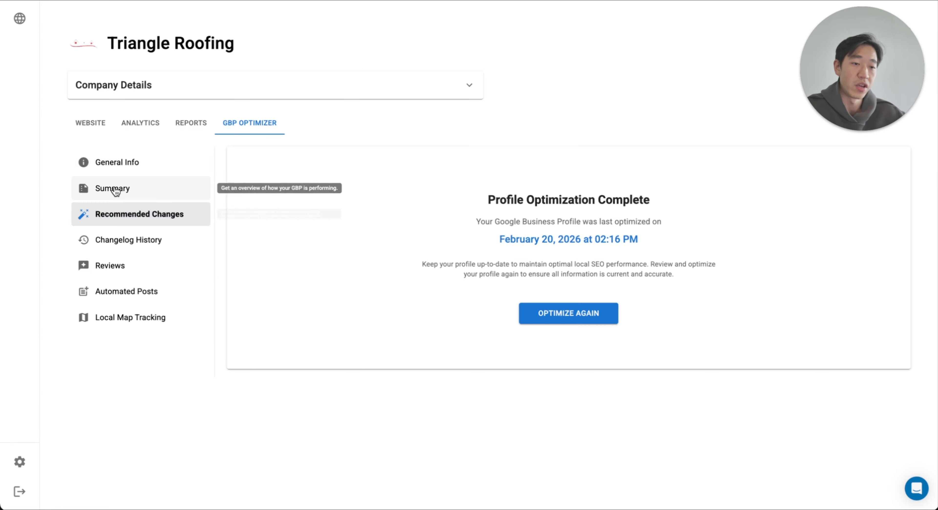
click(114, 190)
click(120, 218)
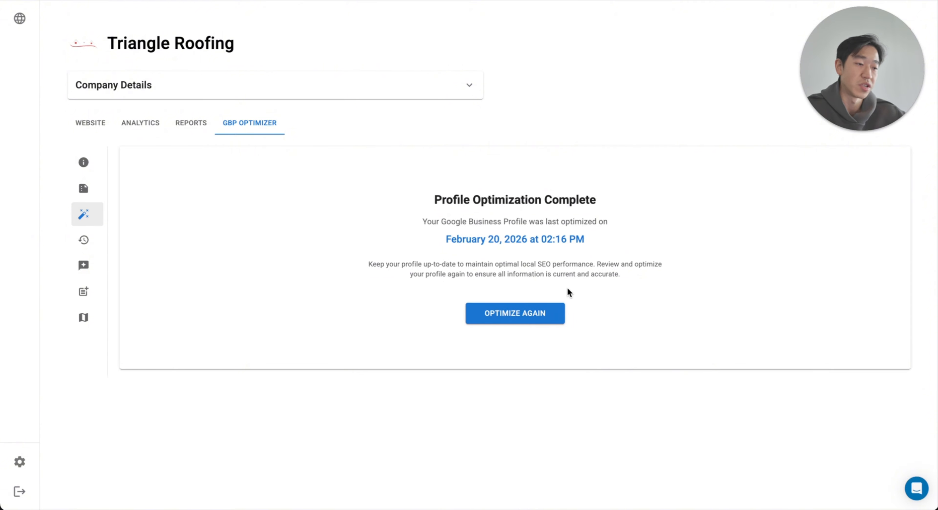
click(115, 187)
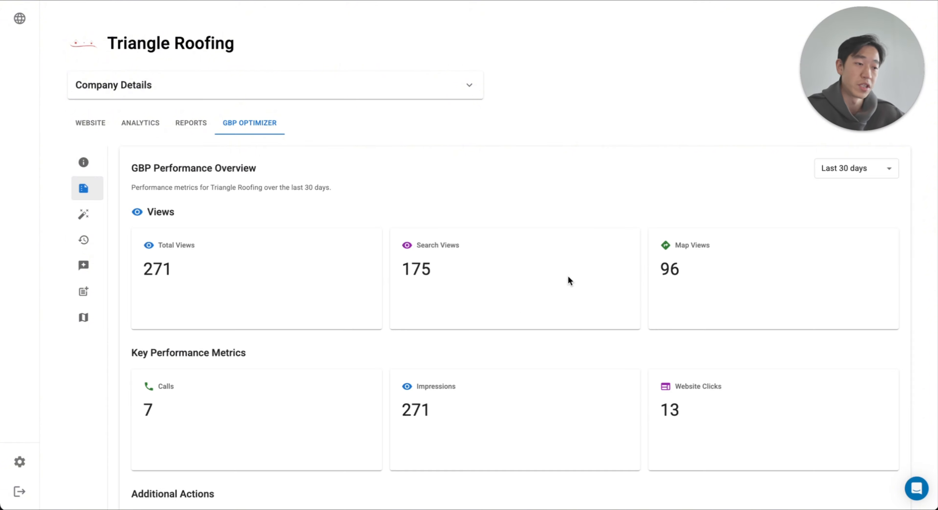
scroll(568, 279, down, 5)
scroll(567, 279, up, 5)
click(115, 240)
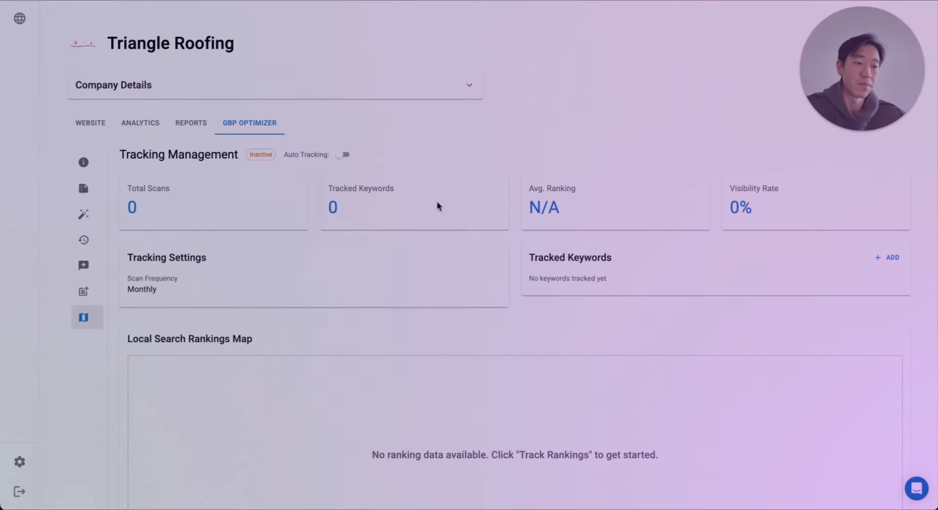
Step: In Local Map Tracking, add the tracked keyword "roofer near me" and start tracking it
scroll(436, 200, down, 2)
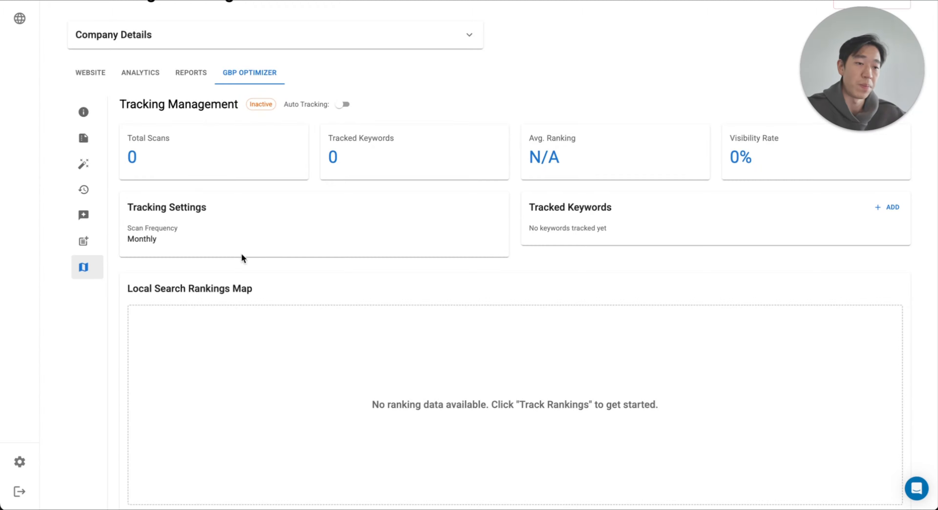
scroll(328, 241, up, 1)
click(890, 246)
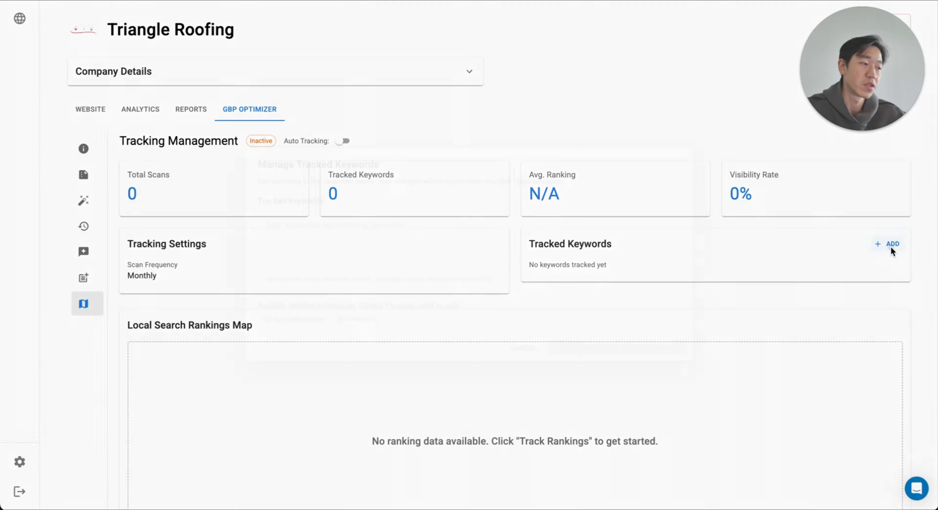
text(roofer near me)
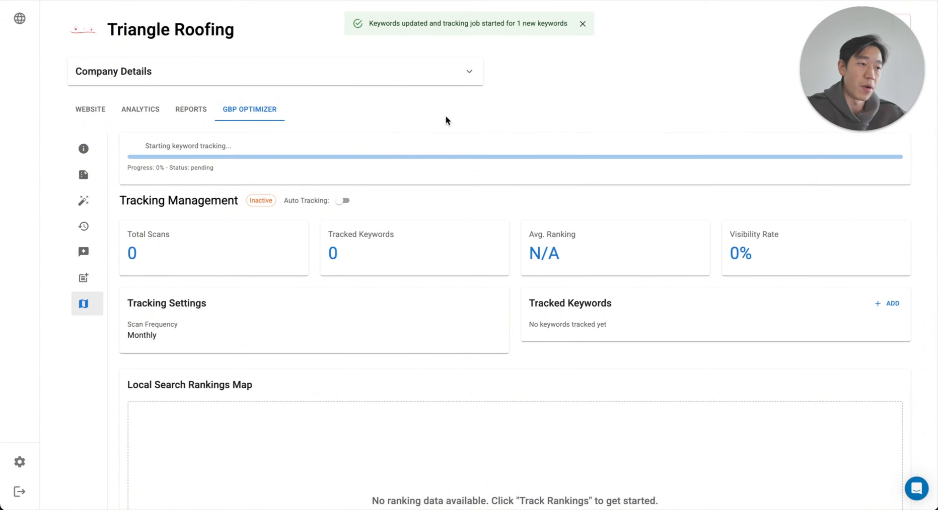
Step: Examine the Local Search Rankings Map for the "Roofer Near Me" keyword, including its statistics and ranking points
scroll(535, 279, down, 2)
scroll(534, 279, down, 3)
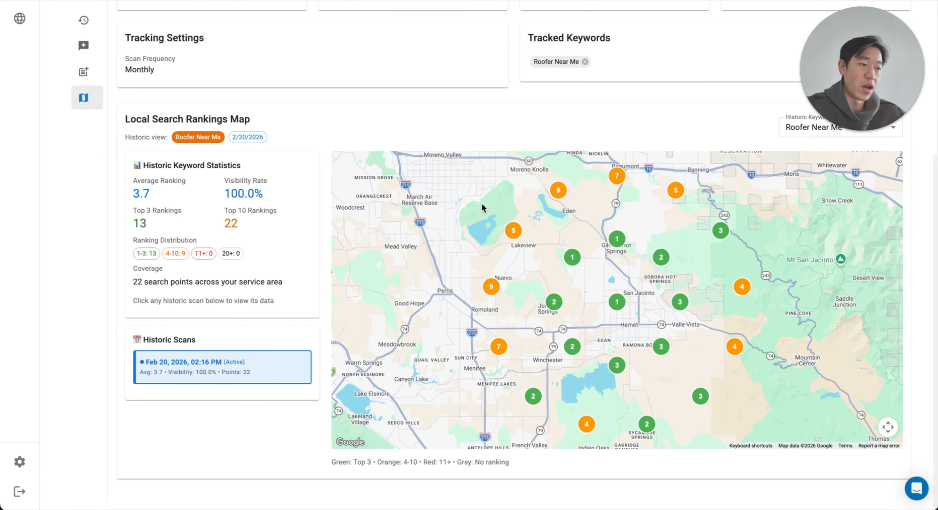
scroll(481, 203, up, 4)
scroll(352, 425, down, 4)
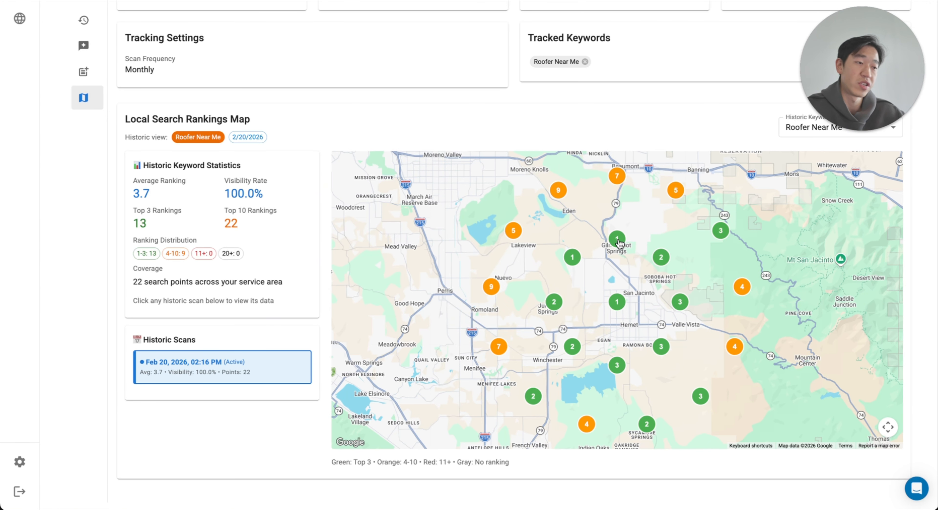
mouse_move(619, 243)
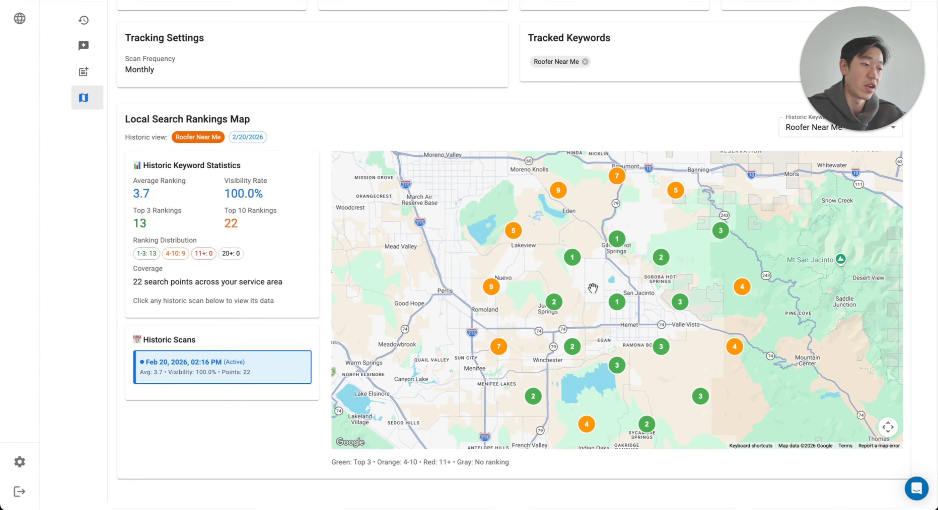
mouse_move(562, 198)
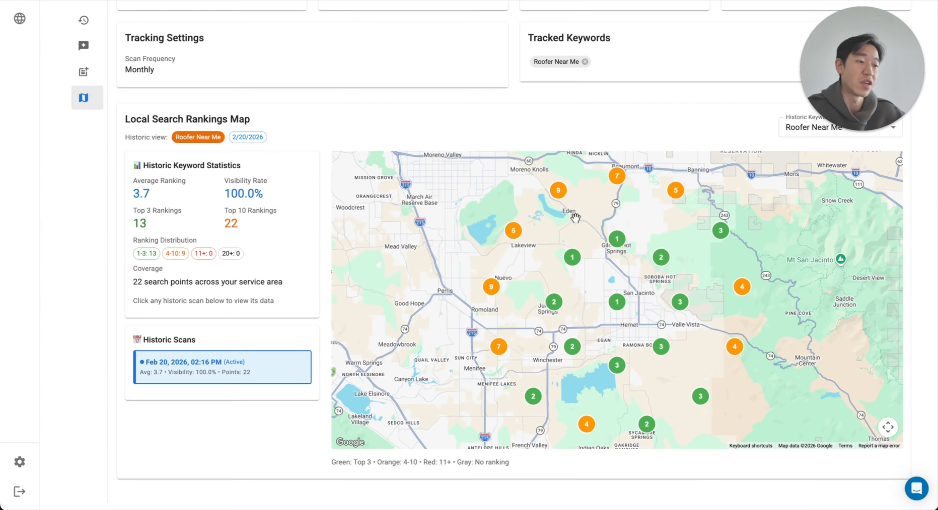
scroll(470, 110, up, 1)
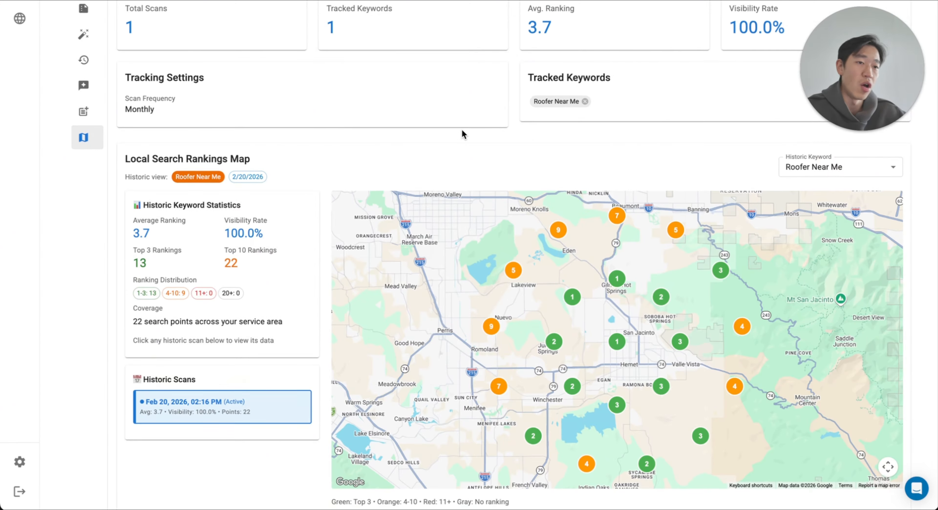
mouse_move(125, 135)
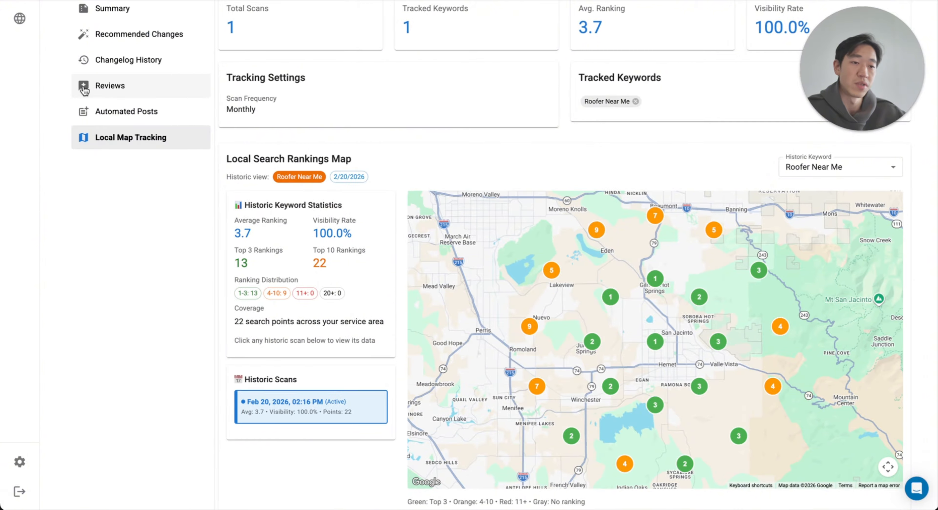
scroll(539, 155, down, 1)
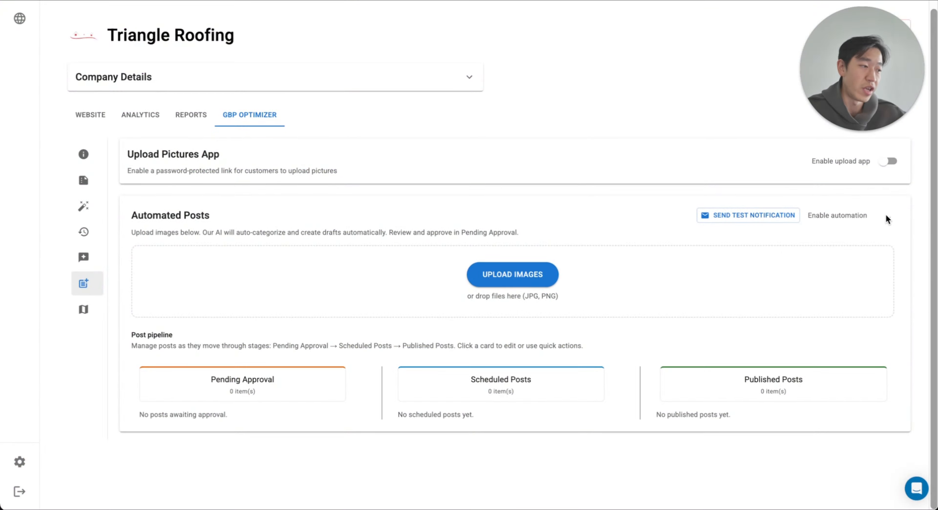
Step: Enable automation for Automated Posts and enable the Upload Pictures App for Triangle Roofing
click(884, 217)
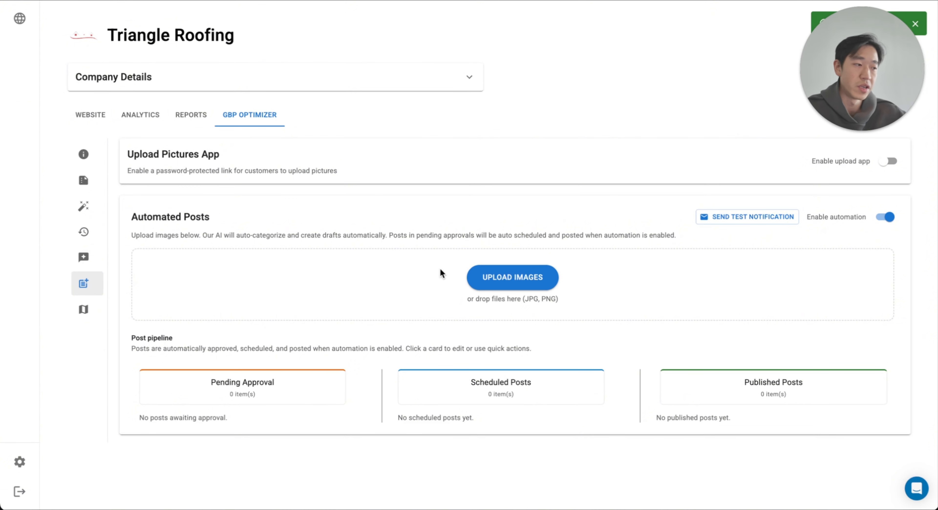
click(888, 162)
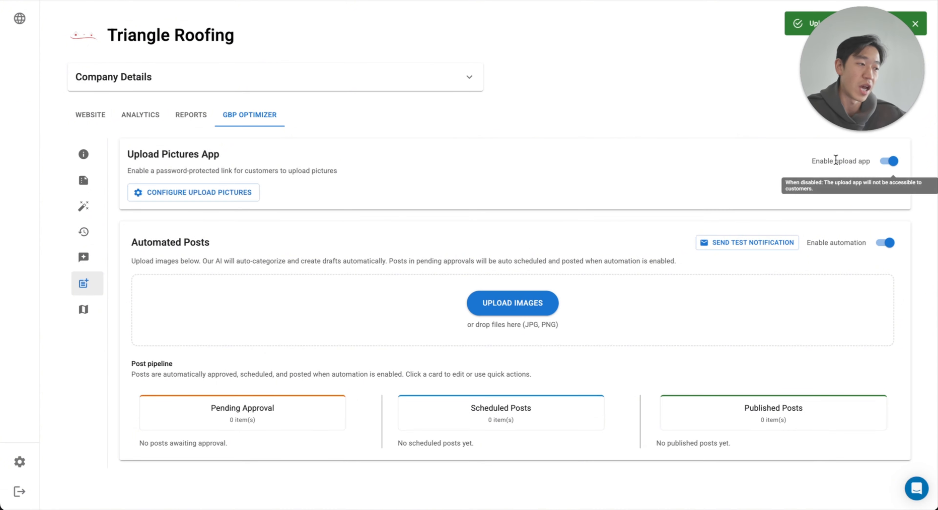
Step: Configure the Upload Pictures link with a customer upload password and the slug "triangle-roofer", saving both the slug and the configuration
click(238, 193)
click(415, 218)
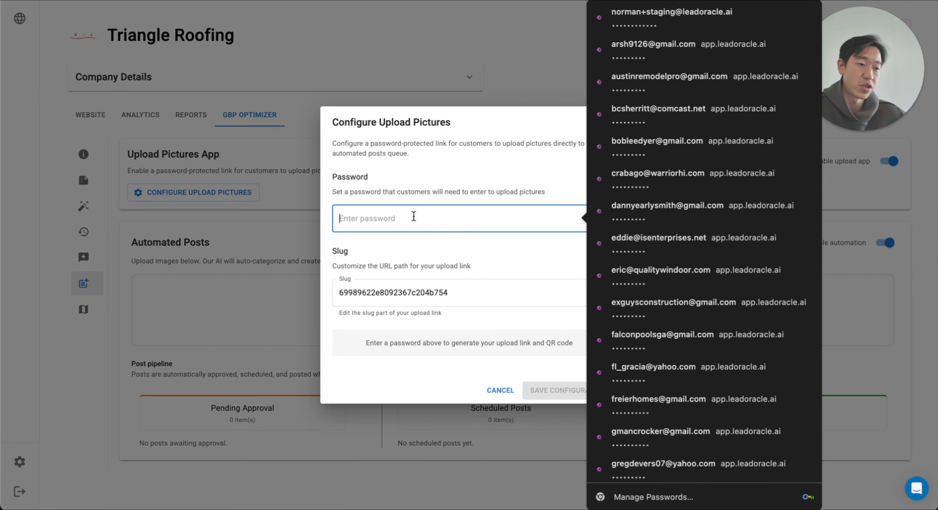
text(••••••••••)
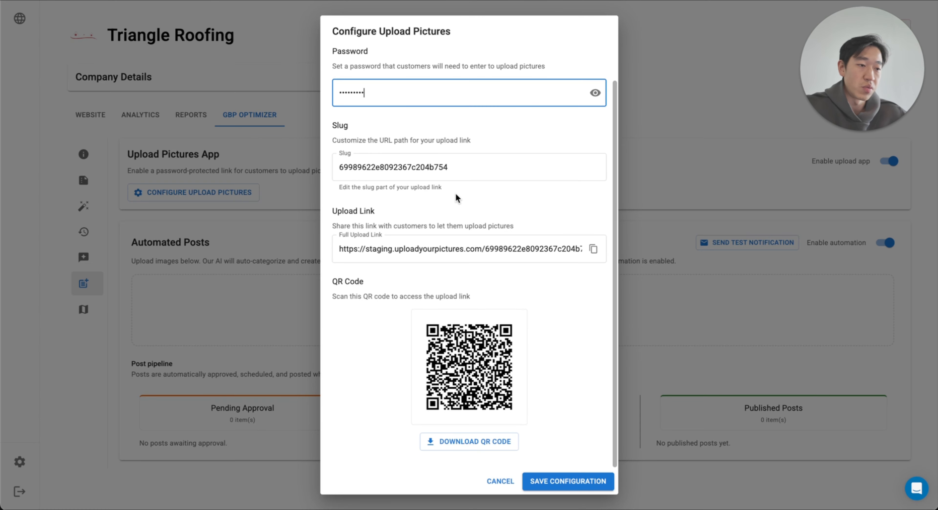
click(456, 157)
key(ctrl+a)
text(triangle-roofer)
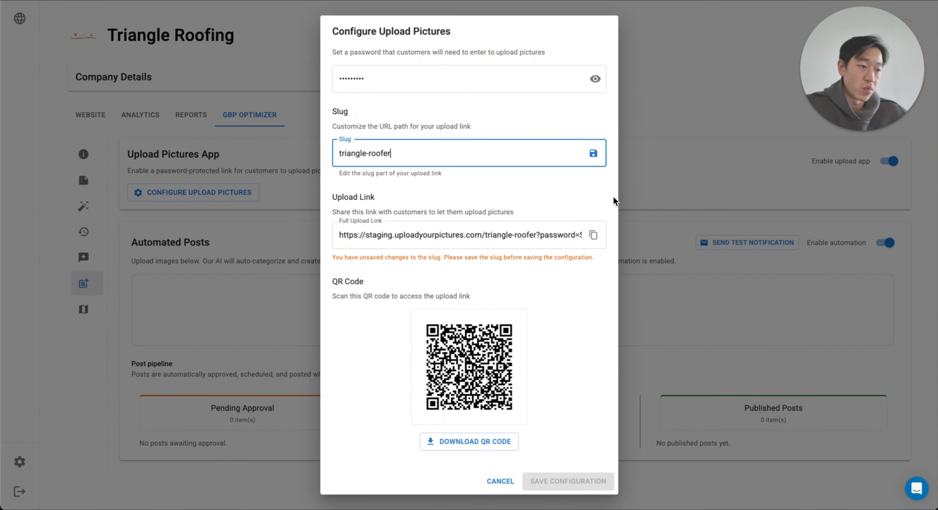
click(593, 153)
click(577, 300)
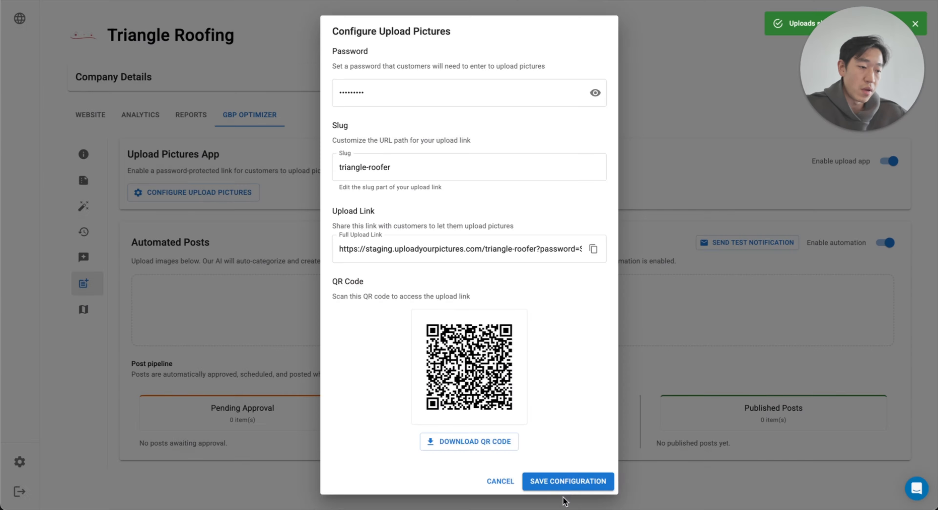
click(565, 482)
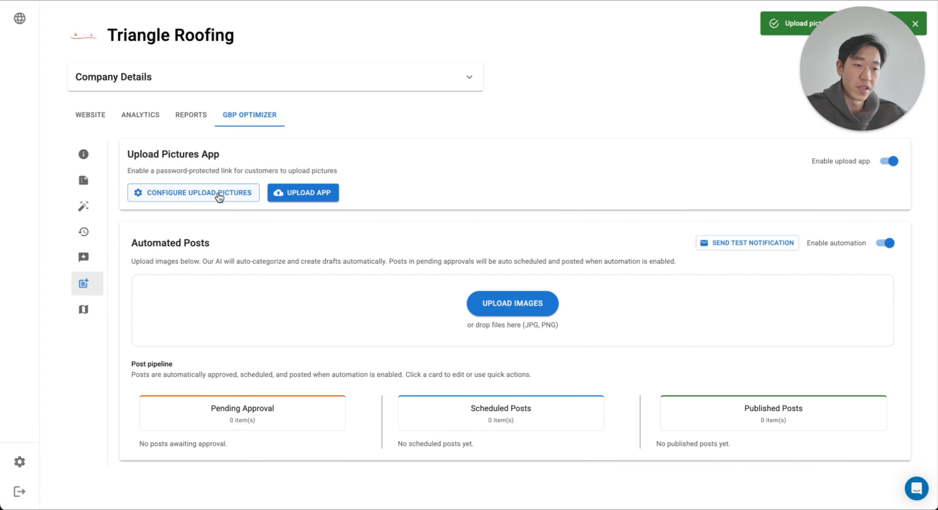
Step: Look over the upload link and QR code in the Upload Pictures configuration, leaving it without changes
click(219, 194)
scroll(471, 224, down, 1)
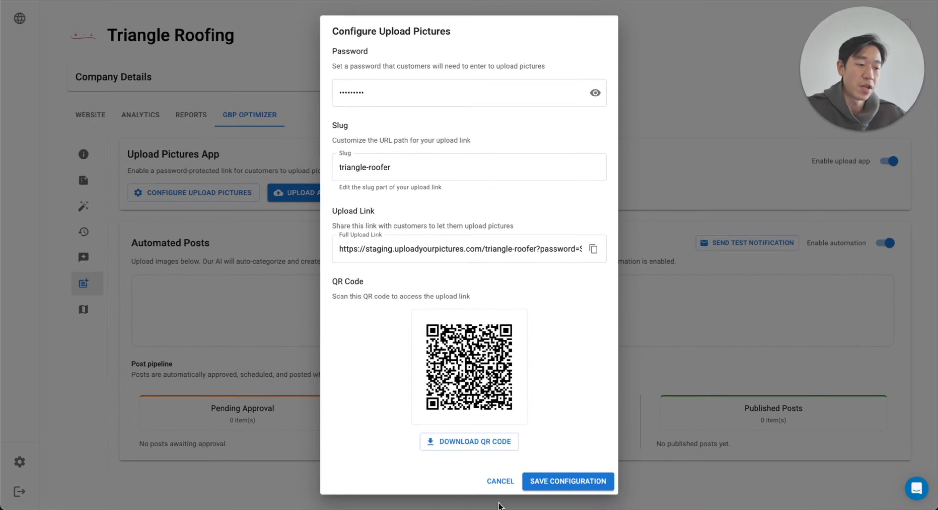
click(500, 480)
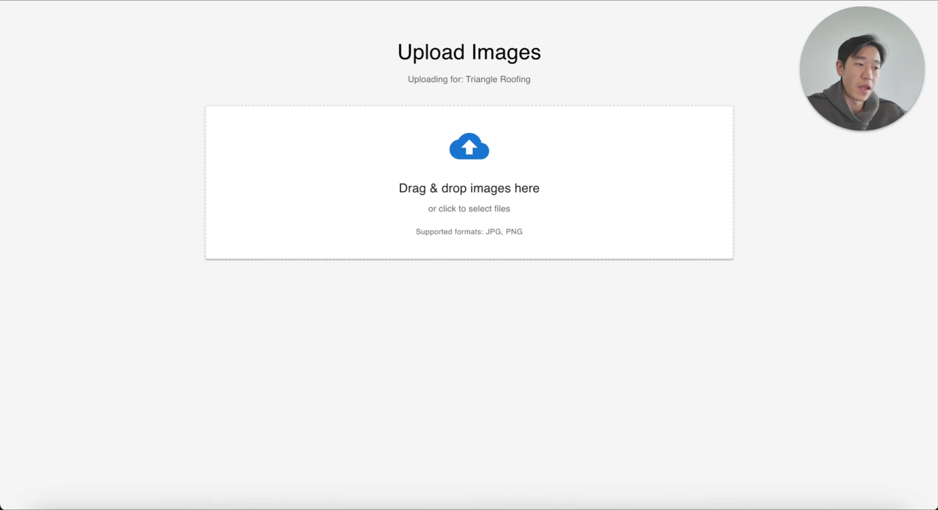
Step: Open the customer upload app and upload the roof worker JPG photo from the Desktop folder
mouse_move(67, 501)
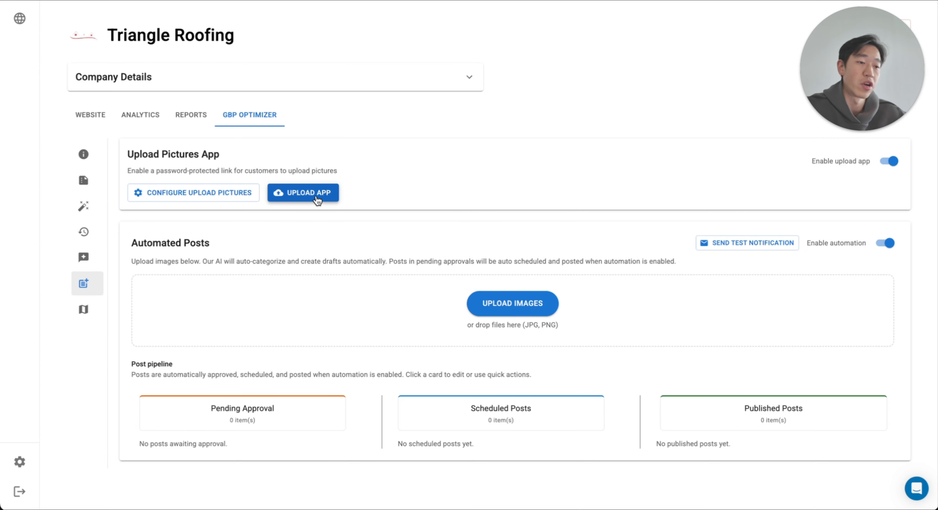
click(313, 194)
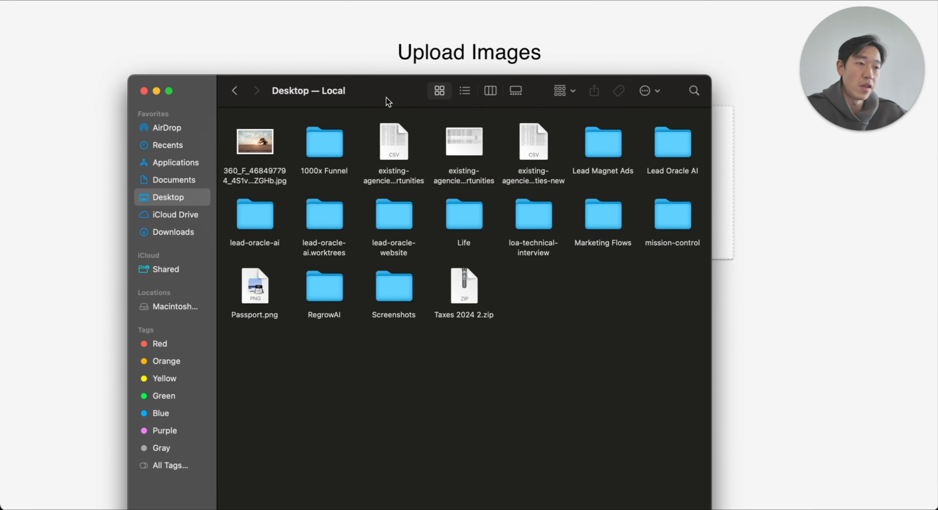
drag(388, 102, 299, 153)
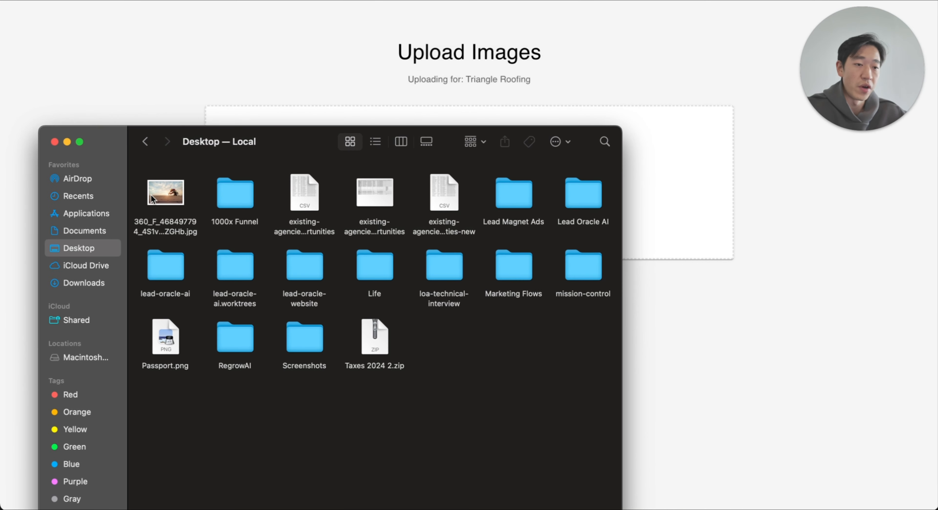
click(159, 197)
drag(158, 197, 694, 242)
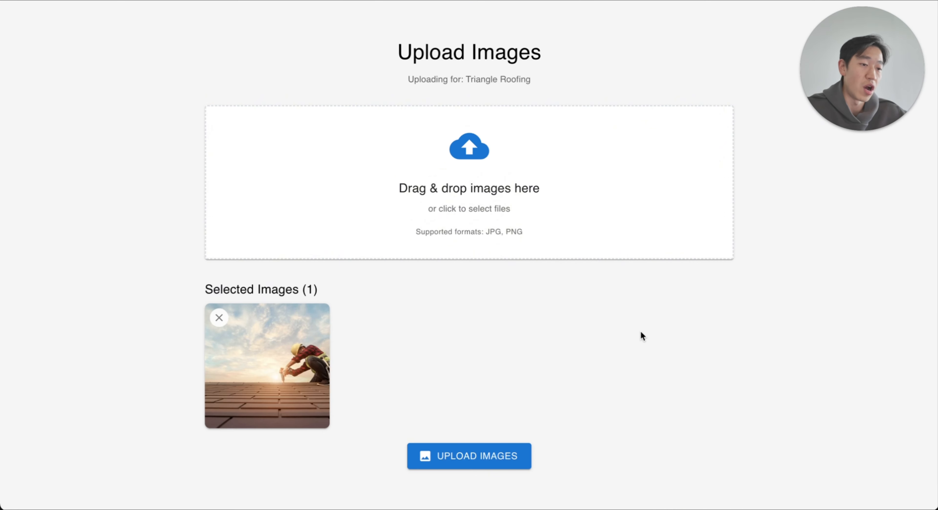
click(487, 466)
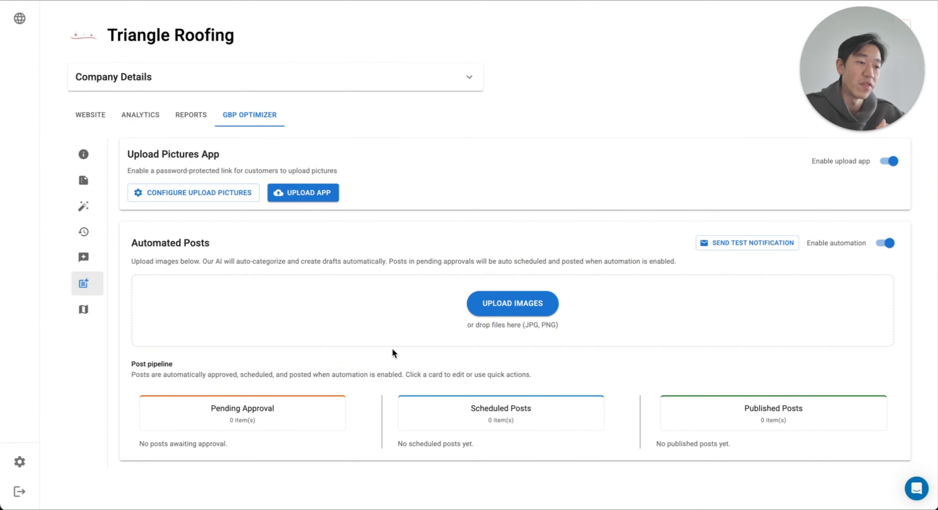
Step: Reload the Automated Posts page and examine the scheduled roof photo post, including its caption and alt text
click(451, 1)
key(Return)
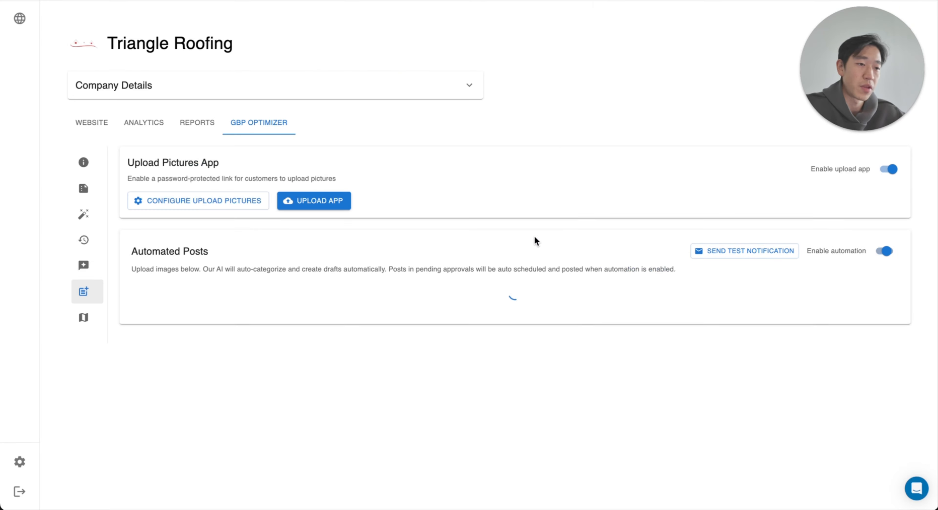
scroll(524, 273, down, 6)
click(517, 312)
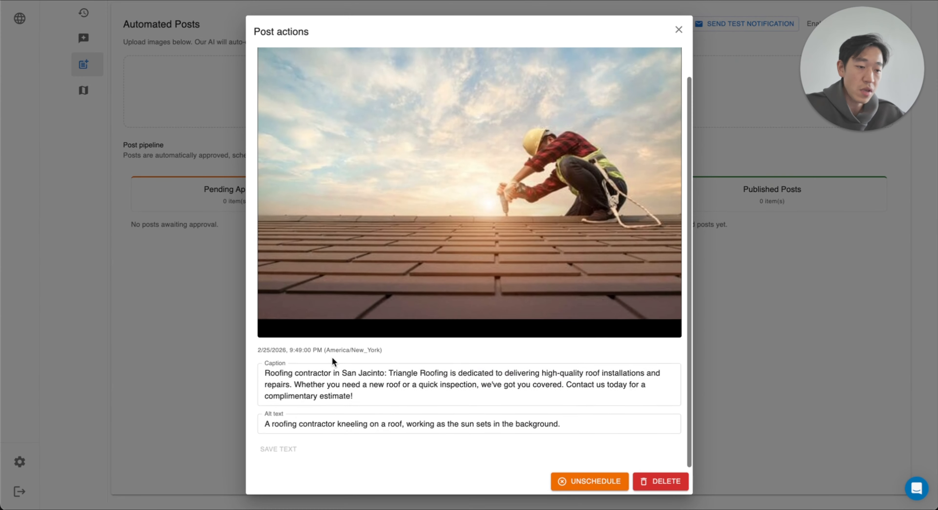
drag(270, 374, 382, 377)
click(407, 386)
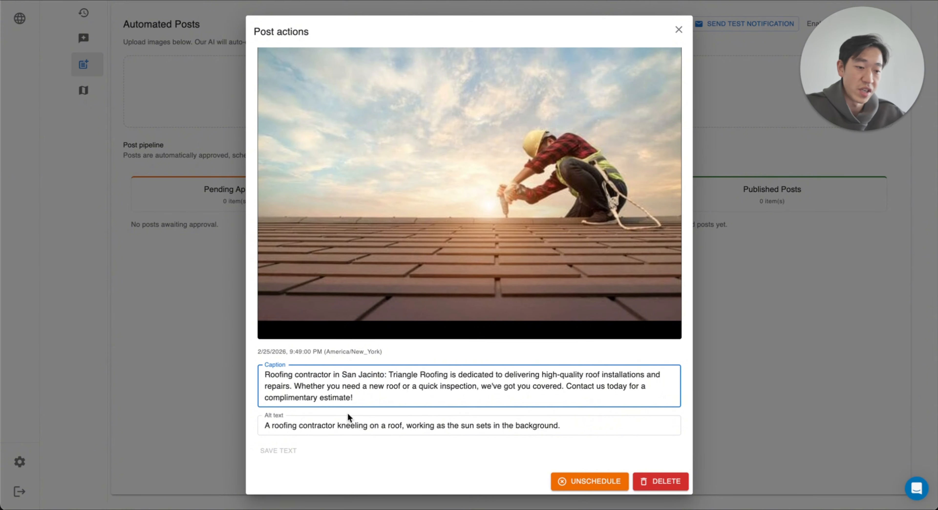
click(483, 396)
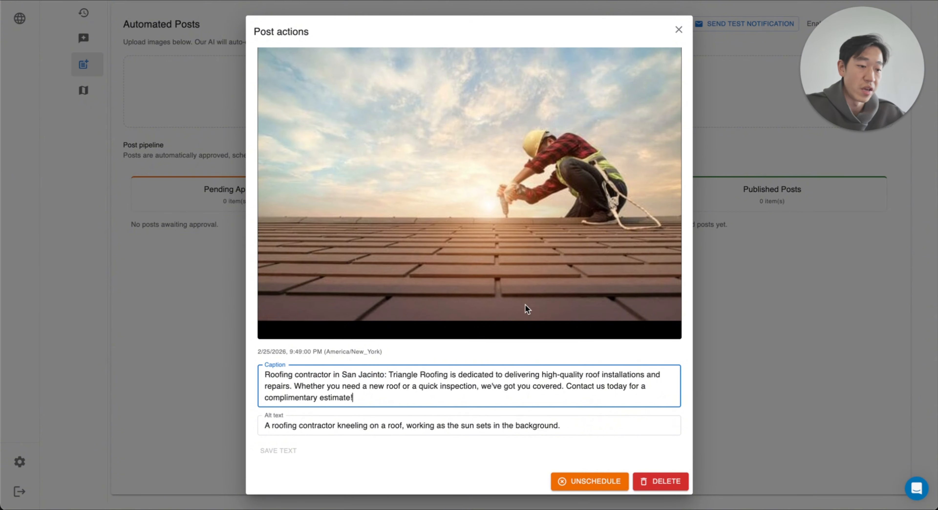
click(264, 425)
drag(264, 425, 578, 427)
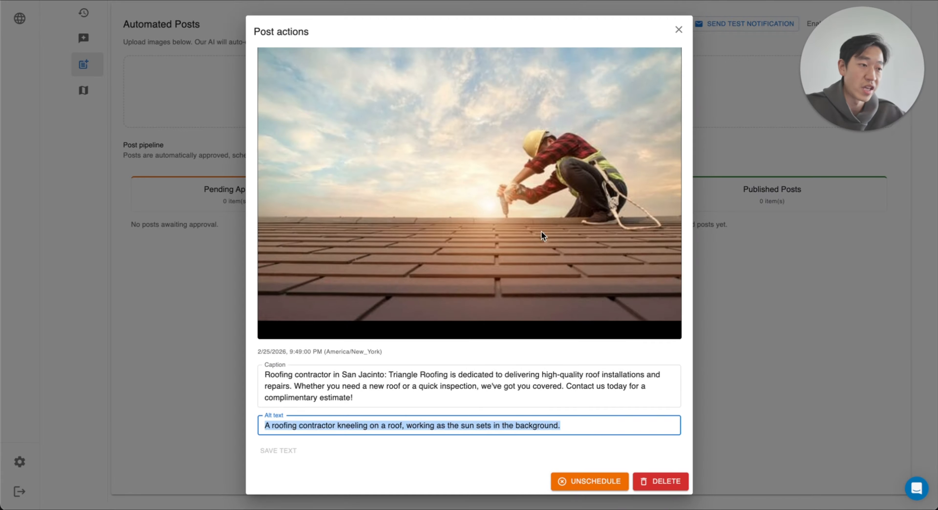
scroll(474, 172, down, 2)
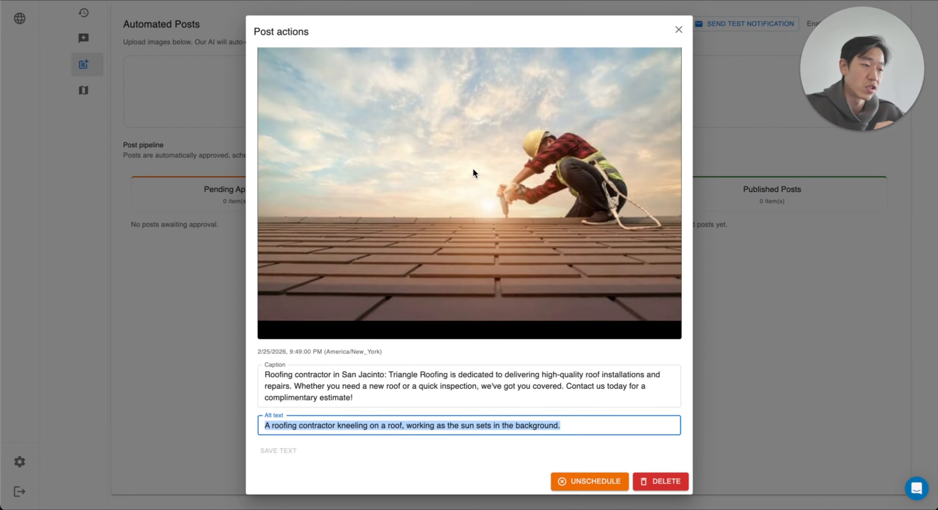
click(677, 31)
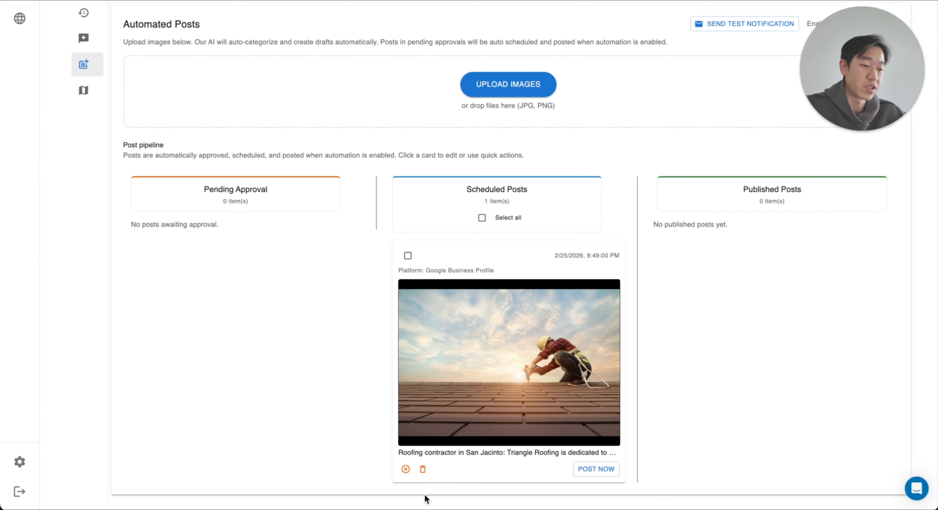
scroll(498, 282, up, 3)
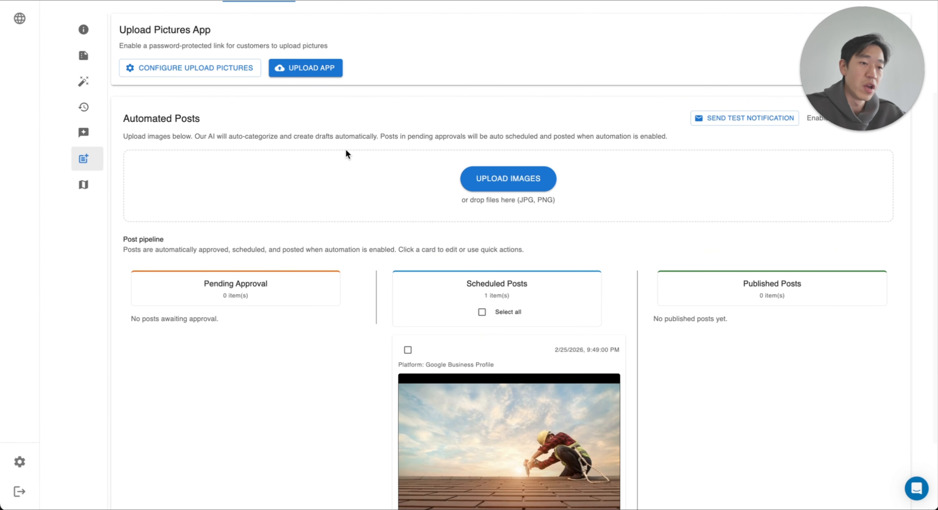
scroll(379, 266, up, 3)
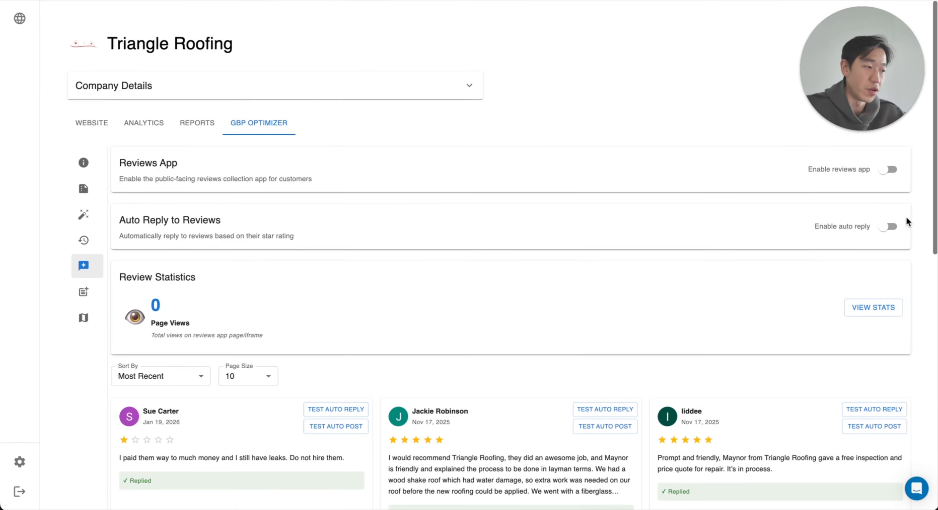
Step: Enable auto reply to reviews with 5 and 4 stars on Auto reply and 3 stars on Notify via email, and save
click(888, 226)
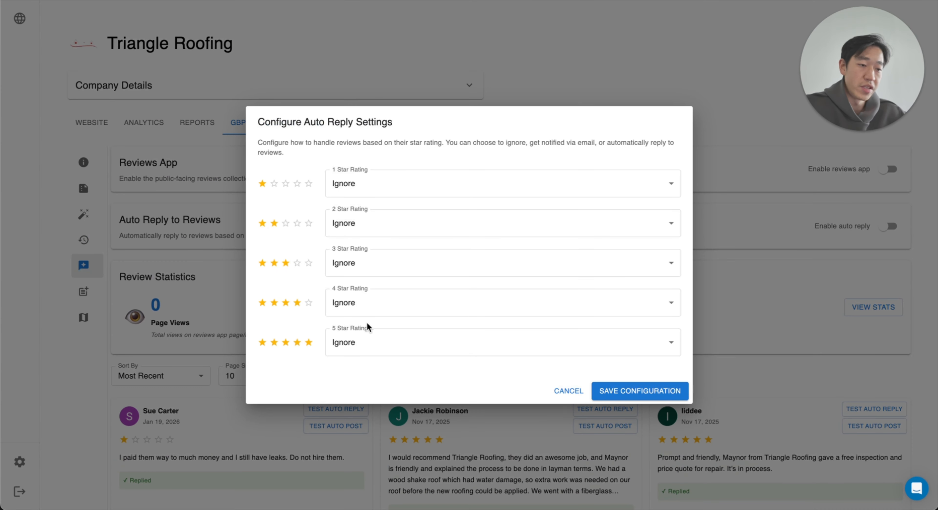
click(373, 345)
click(361, 403)
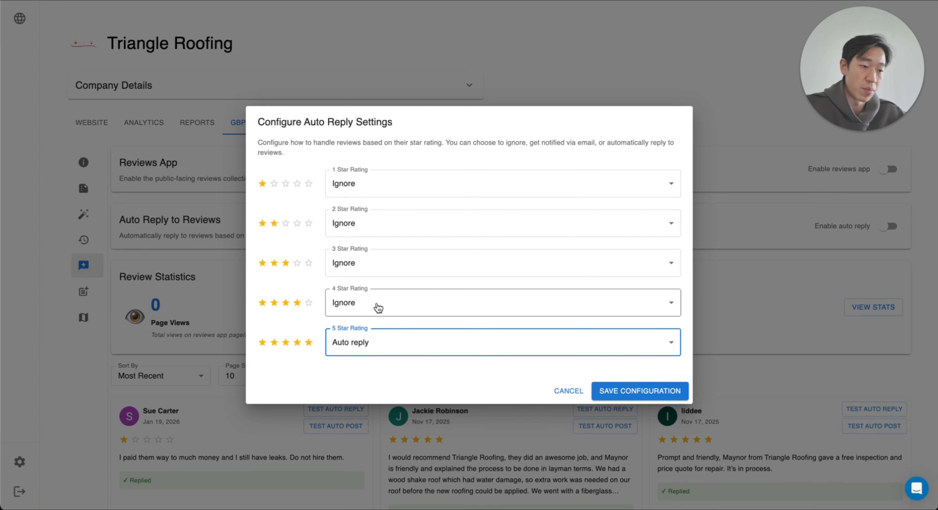
click(376, 309)
click(369, 365)
click(381, 269)
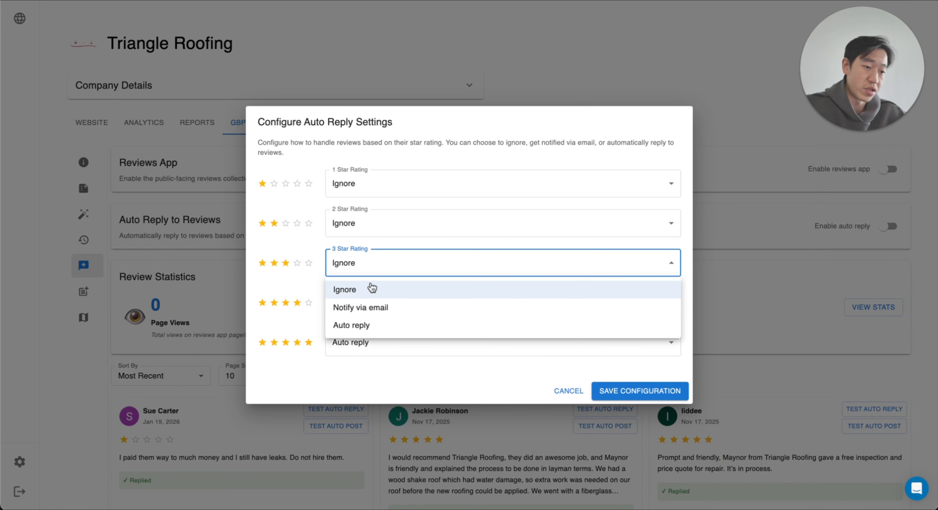
click(368, 307)
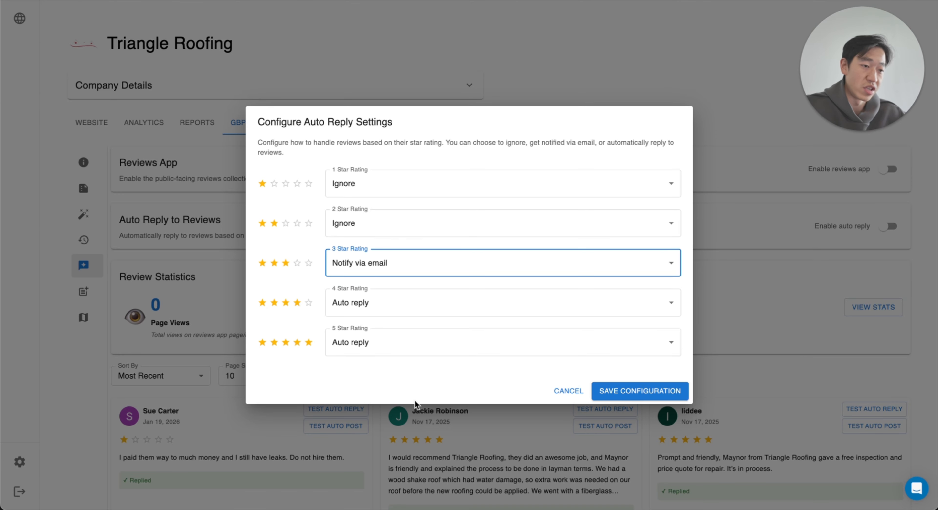
click(633, 389)
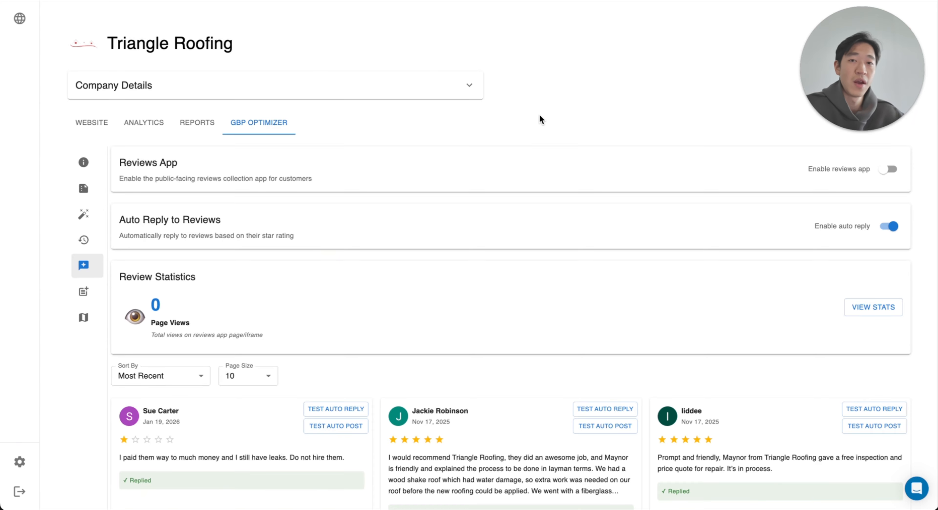
Step: Enable the Reviews App and set its review form header title to "How was the experience?"
click(888, 169)
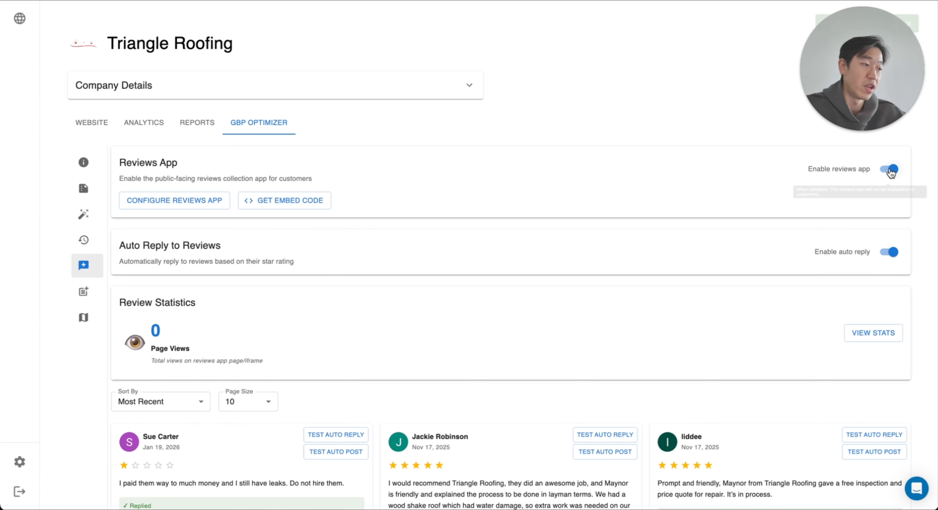
click(218, 200)
click(398, 125)
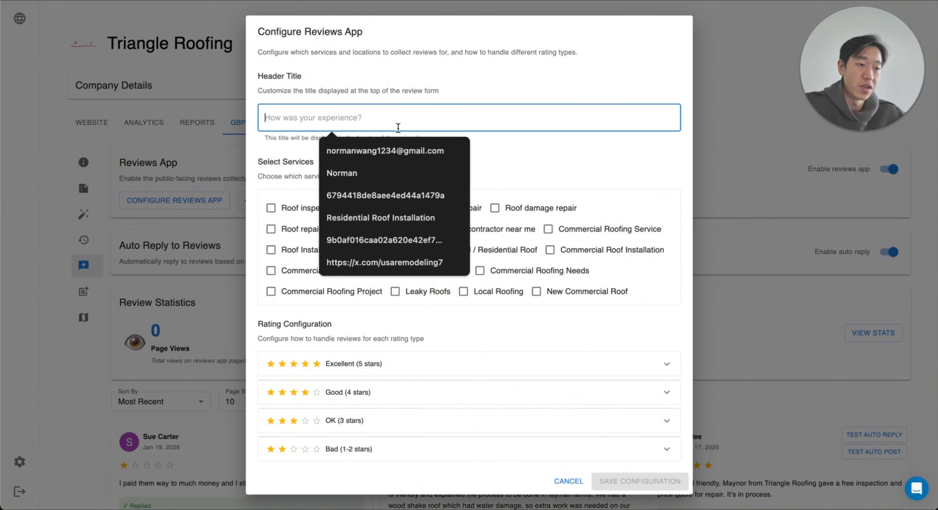
text(How was the experience?)
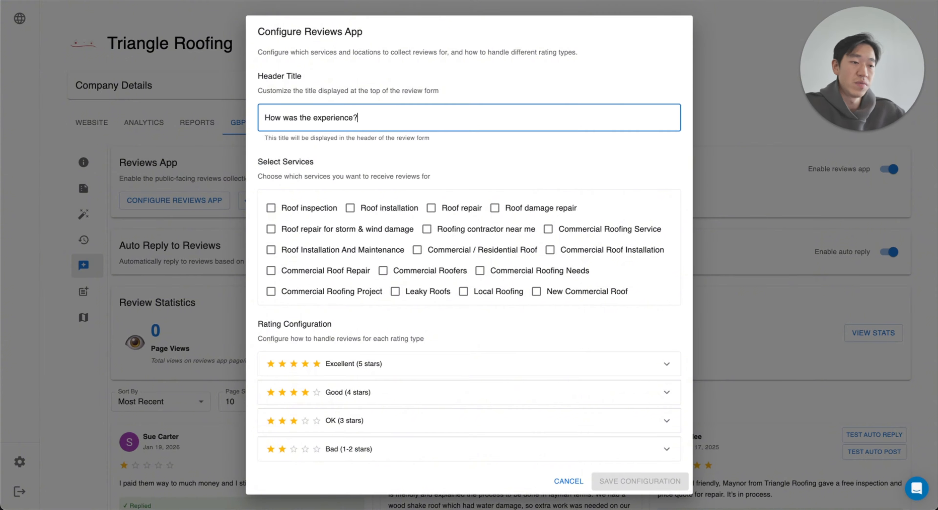
Step: Select Roof inspection, Roof installation and Roof repair as the services to collect reviews for
click(311, 209)
click(393, 208)
click(469, 211)
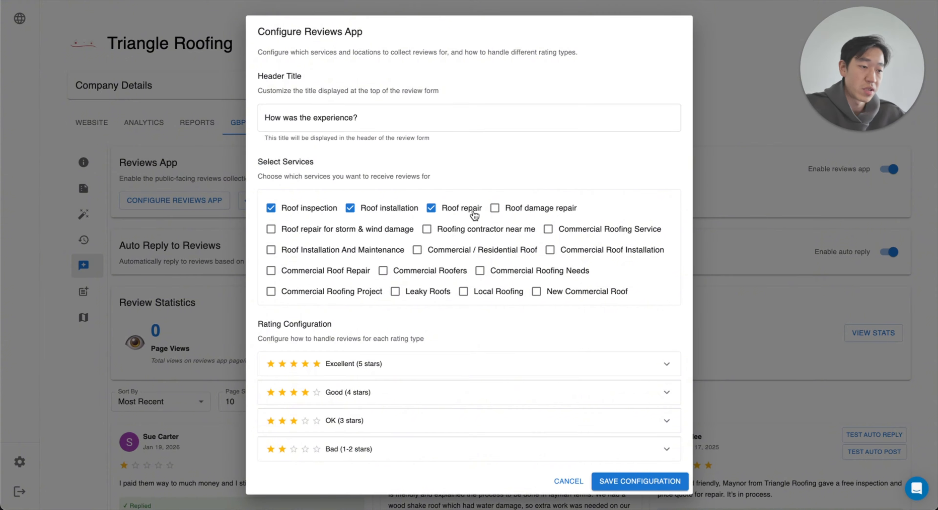
scroll(372, 249, down, 15)
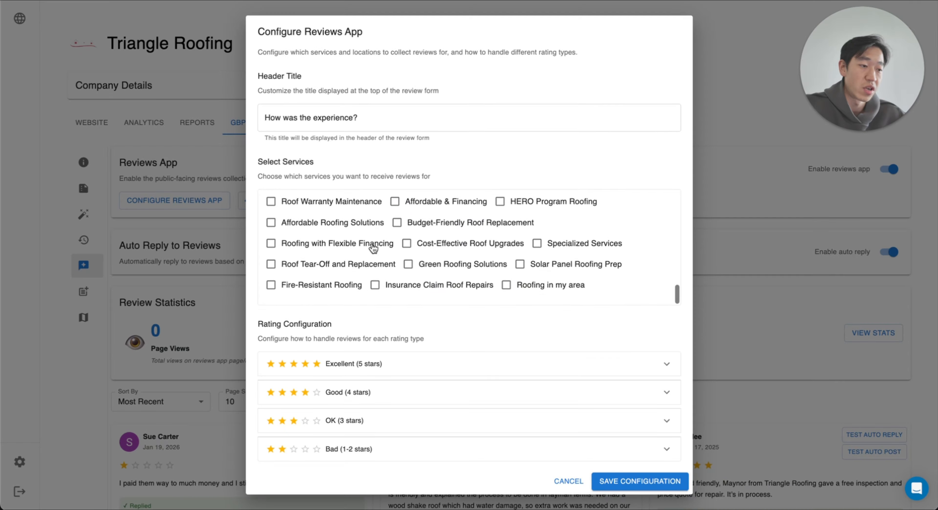
scroll(373, 249, up, 15)
Step: Set the Excellent (5 stars) rating to Generate AI Response for Customer in the rating configuration
scroll(508, 130, down, 6)
click(404, 158)
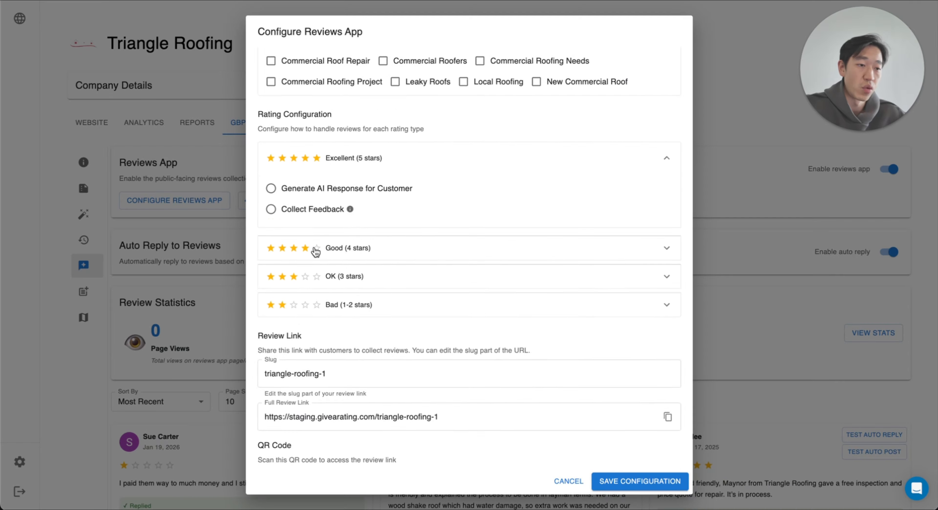
click(332, 189)
scroll(404, 212, down, 5)
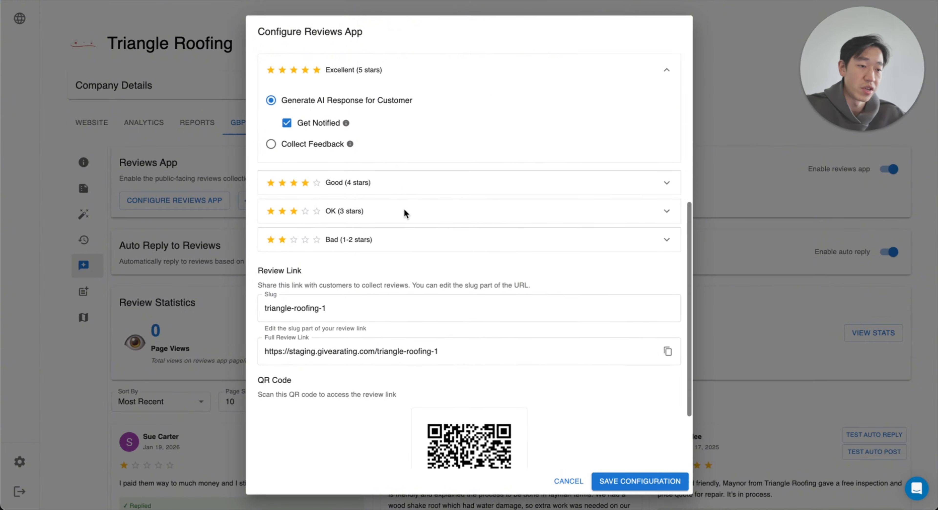
Step: Set the Good (4 stars) rating to Generate AI Response for Customer, then save the Reviews App configuration and close it
click(329, 168)
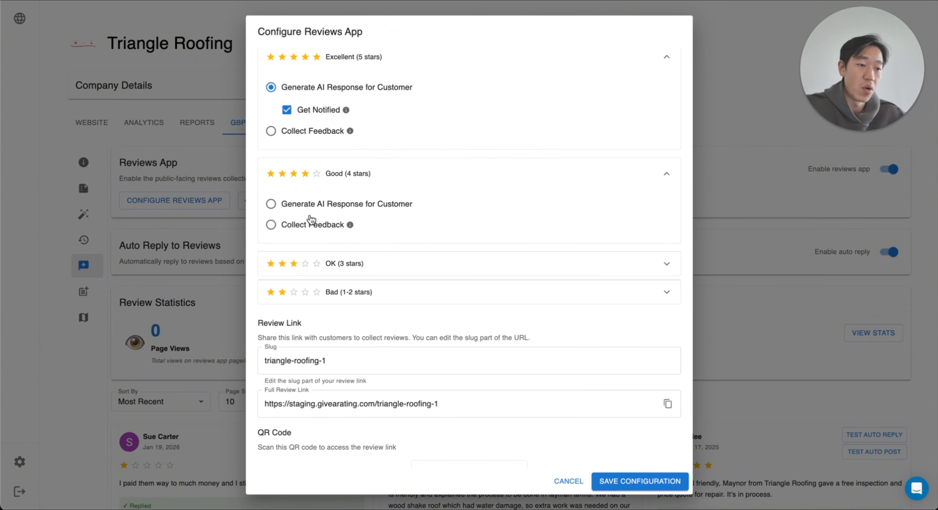
click(381, 270)
click(320, 357)
click(327, 204)
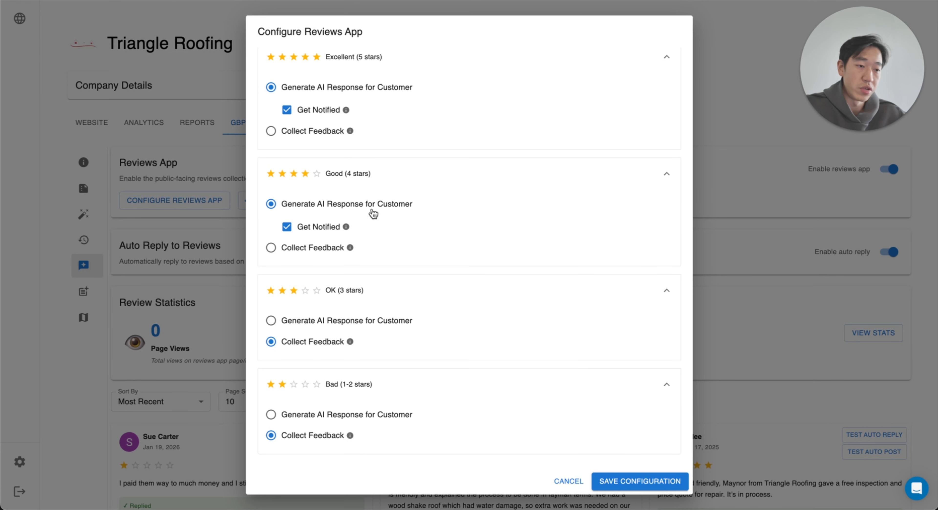
scroll(373, 213, down, 10)
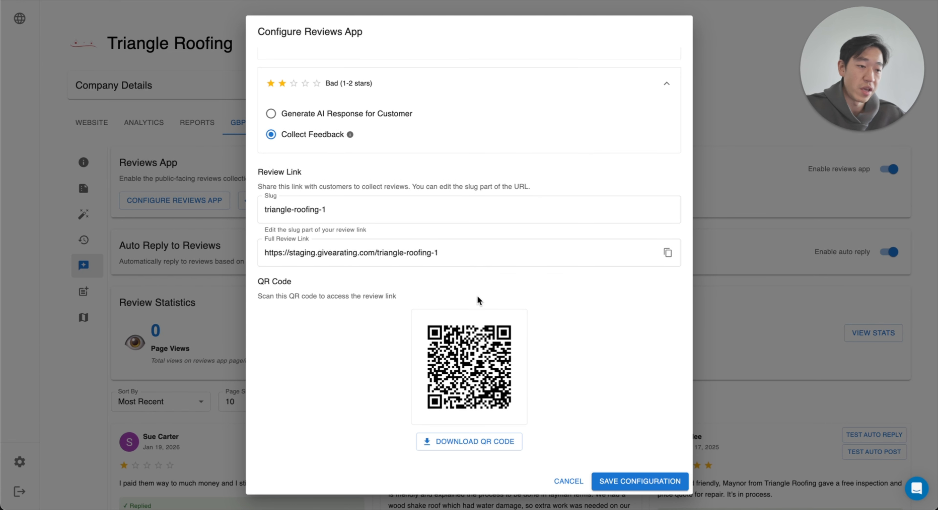
click(644, 481)
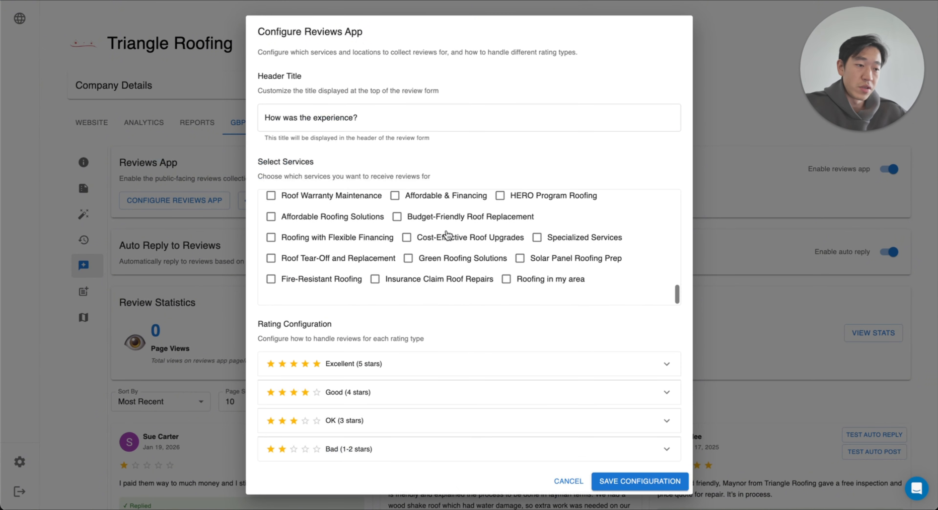
scroll(474, 273, down, 10)
scroll(446, 289, up, 10)
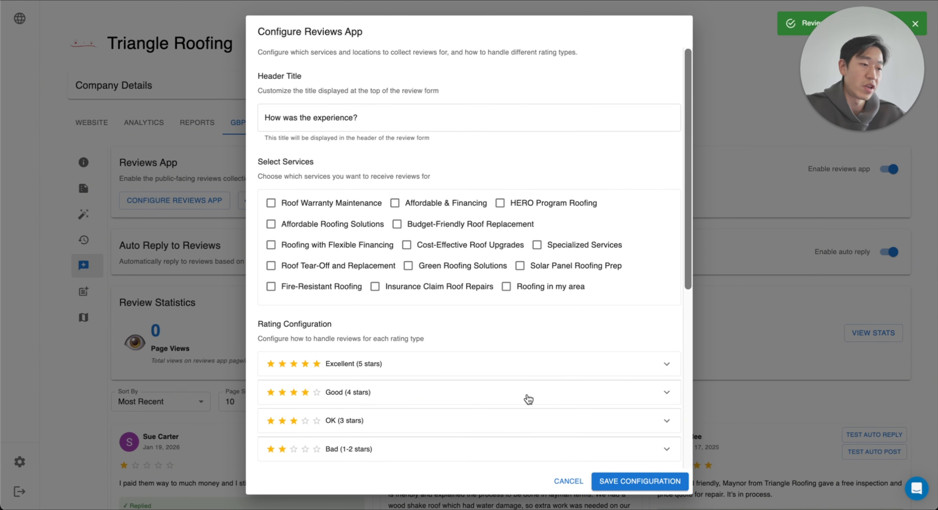
scroll(528, 398, down, 10)
click(567, 485)
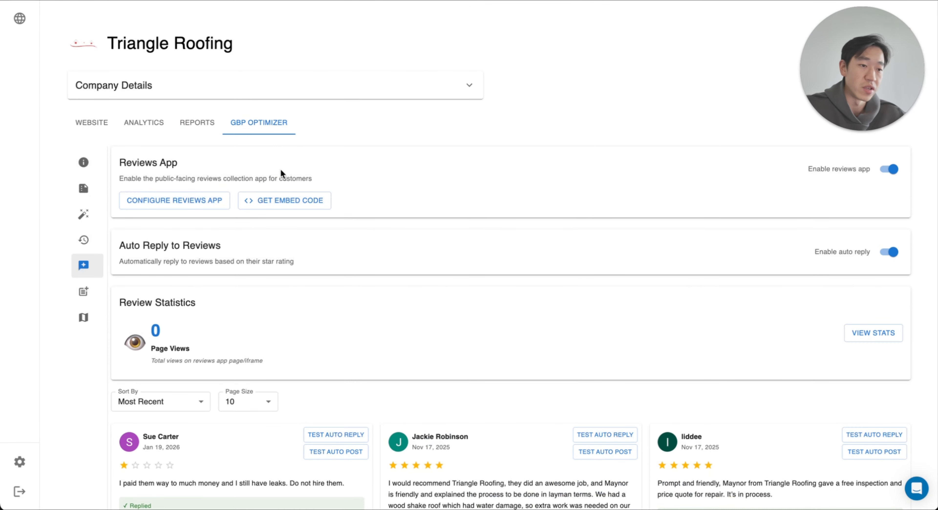
Step: View the Reviews App embed code and its website preview, then close them
click(284, 200)
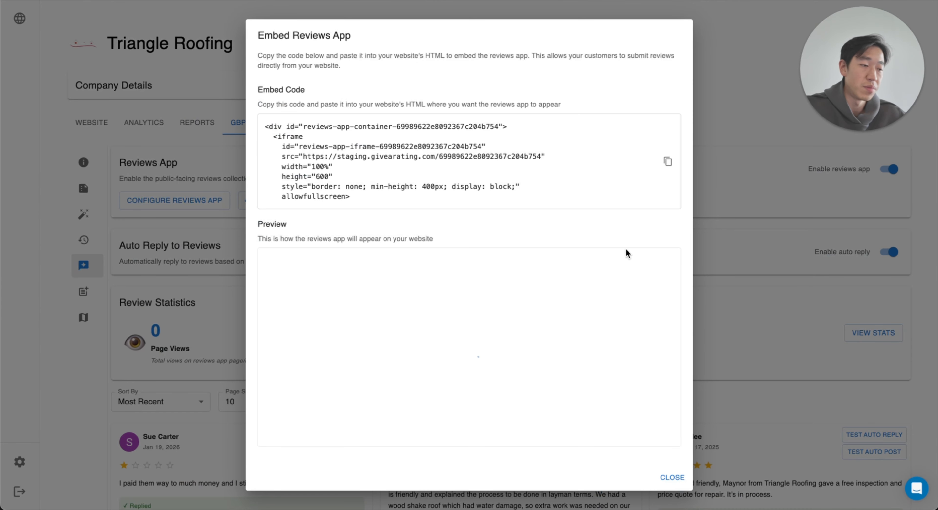
click(671, 478)
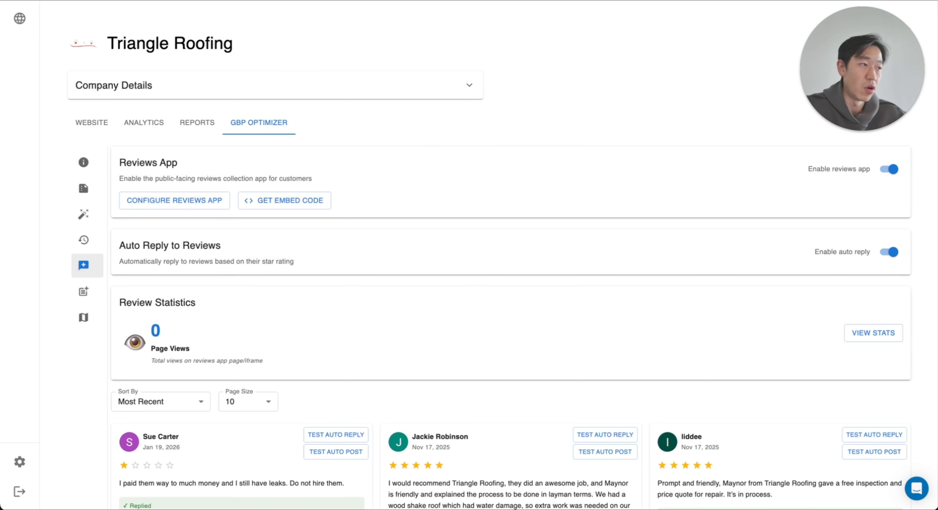
Step: Open the public review form, check the feedback form for a Bad rating, and return to the rating choices
key(ctrl+t)
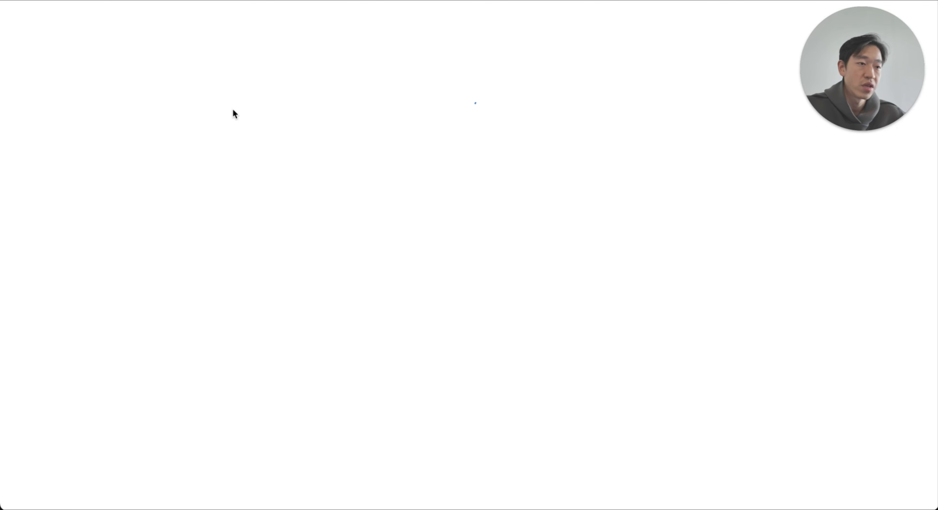
click(571, 120)
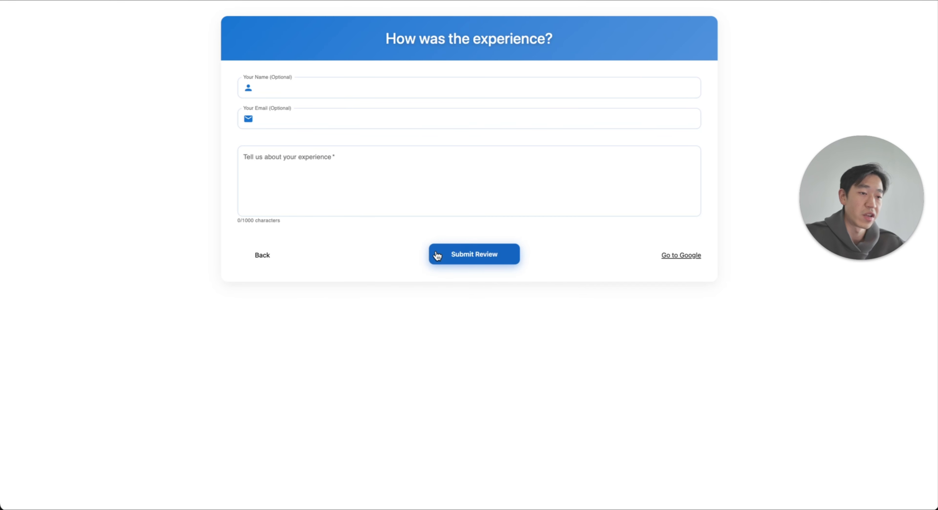
click(268, 256)
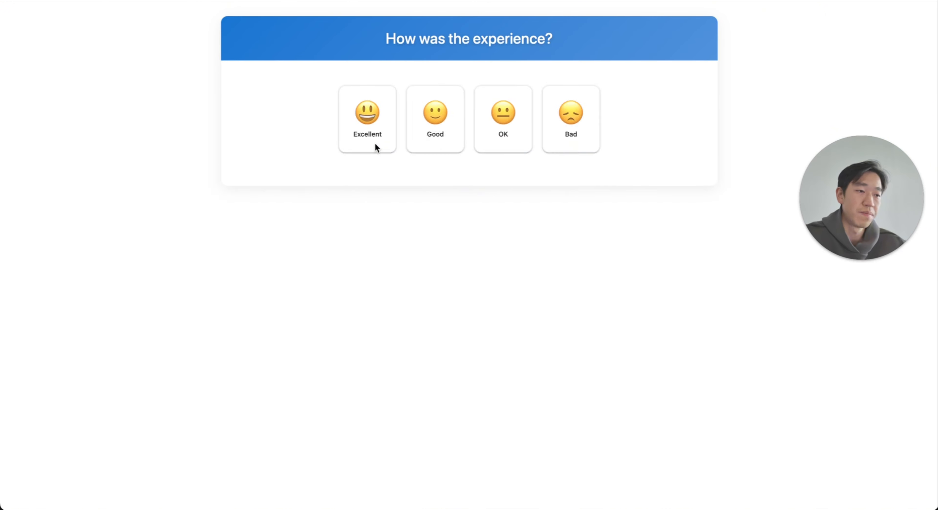
Step: Rate the experience Excellent, with Performance and Quality as the most liked aspects and Roof installation as the service
click(373, 120)
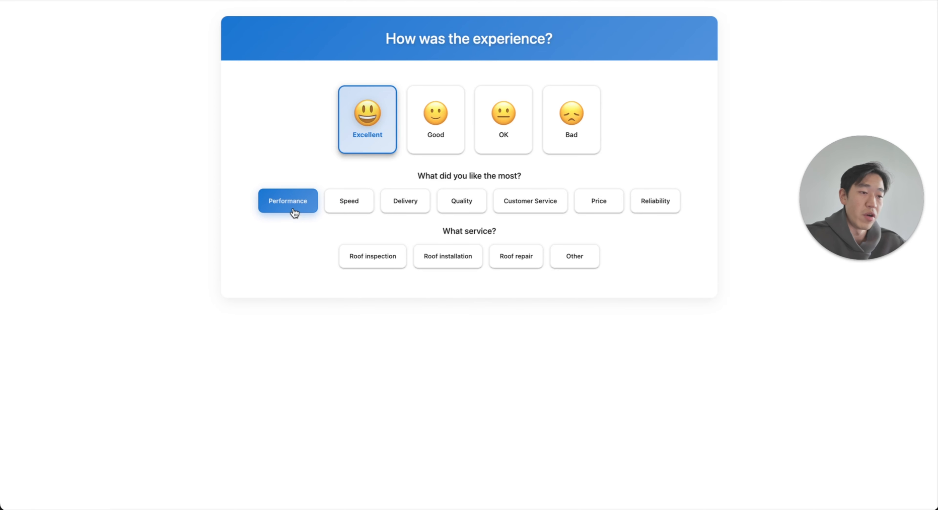
click(461, 210)
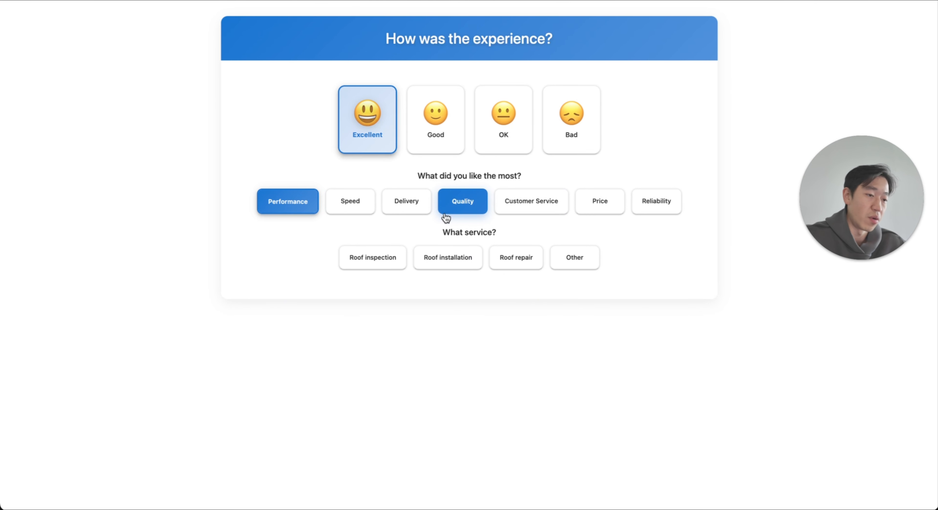
click(381, 259)
click(448, 259)
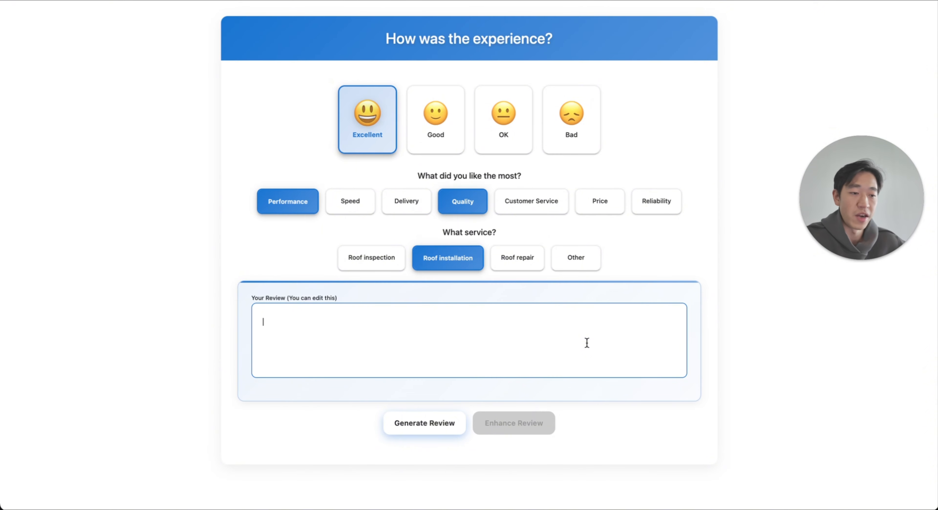
Step: Write the review "good company, I like this company a lot" and enhance it with AI
text(god)
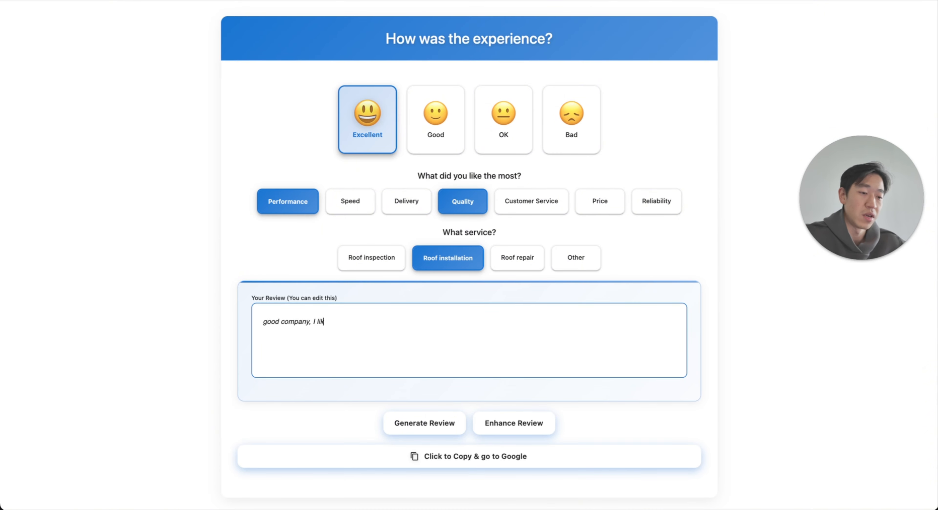
scroll(597, 340, down, 1)
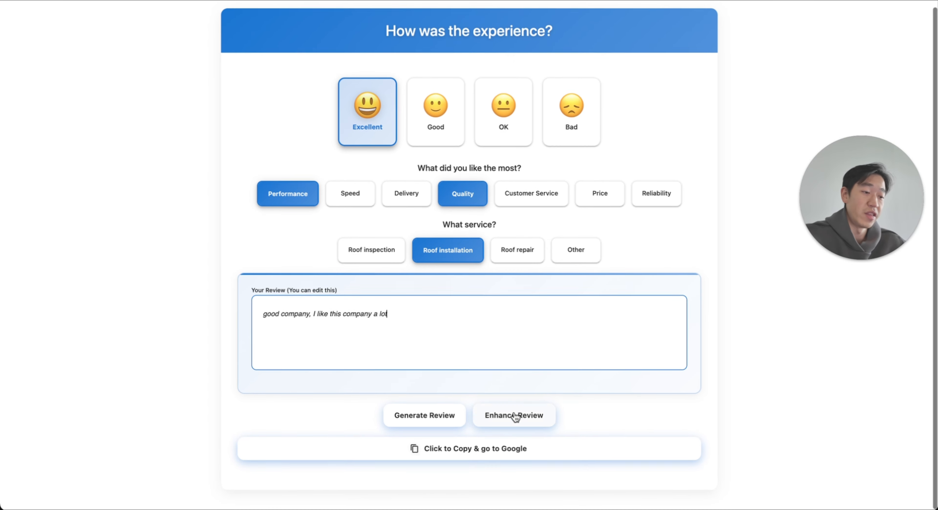
click(505, 417)
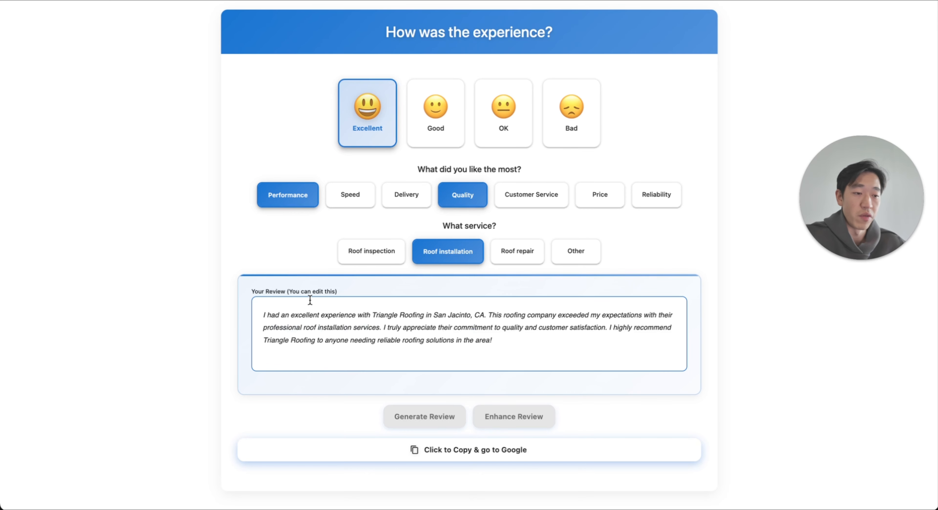
Step: Examine the enhanced review for its mentions of the company, the city and the roofing services
drag(358, 315, 456, 316)
click(489, 315)
click(455, 315)
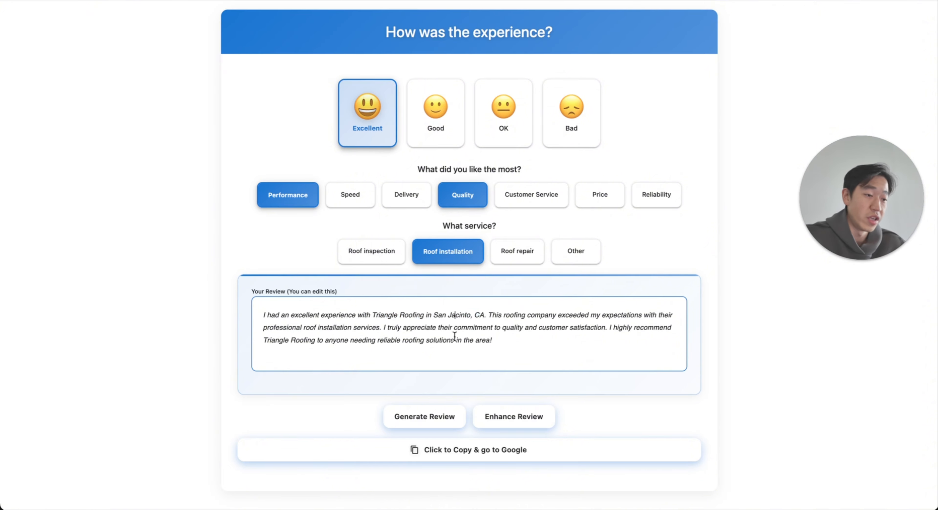
drag(302, 328, 372, 333)
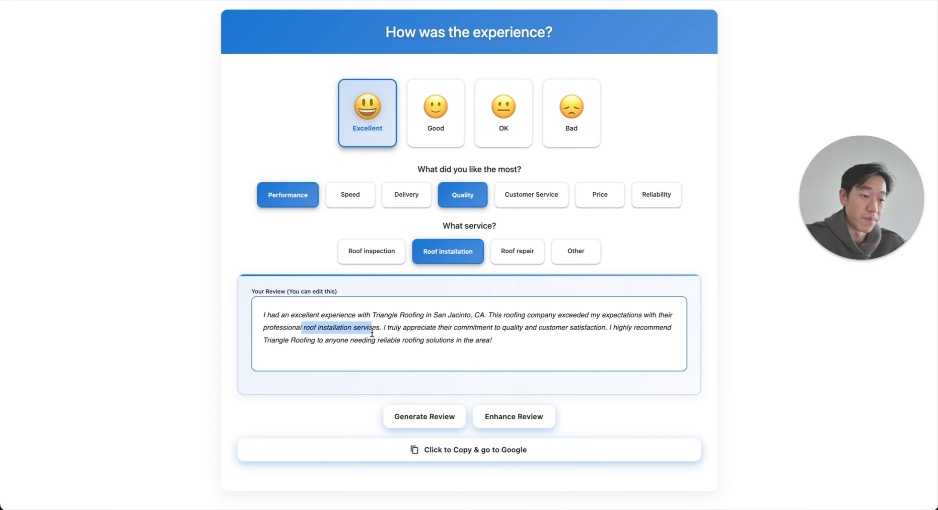
click(537, 353)
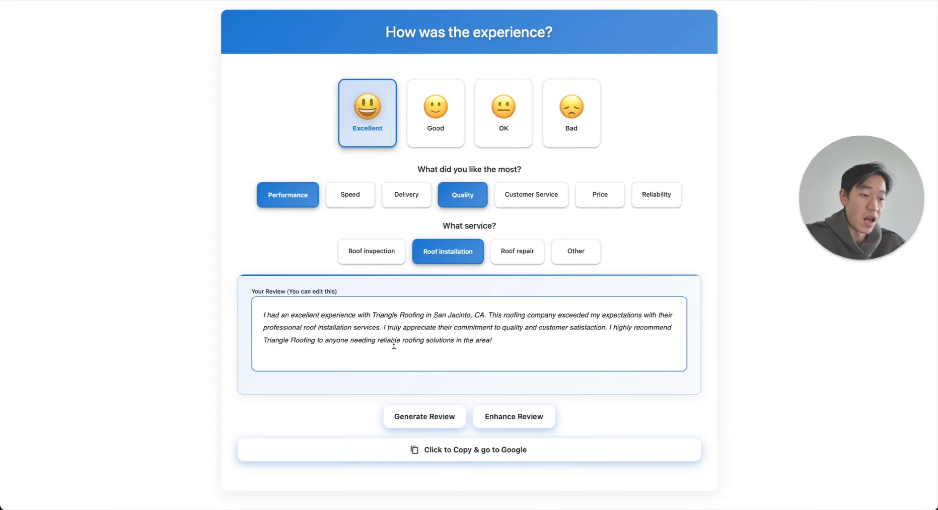
drag(383, 345, 454, 346)
click(546, 346)
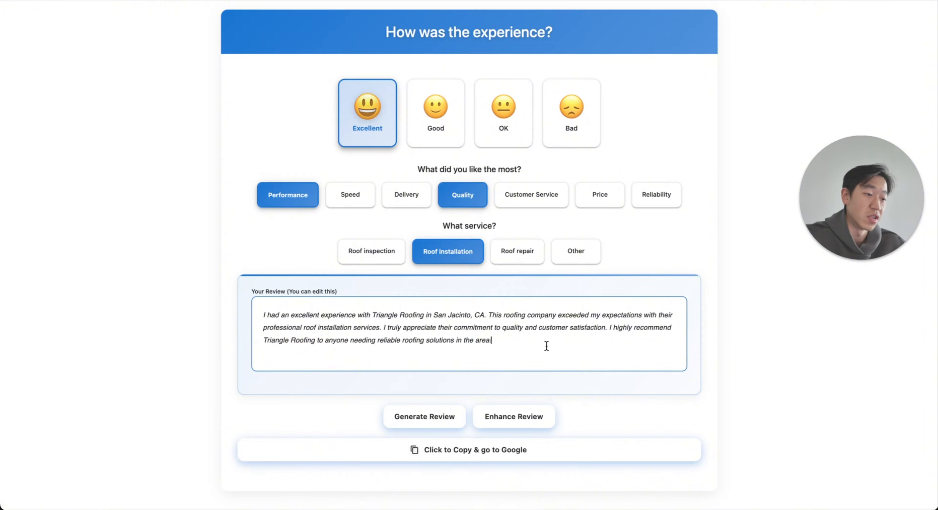
Step: Copy the enhanced review and go to Triangle Roofing's Google listing to paste it
click(482, 463)
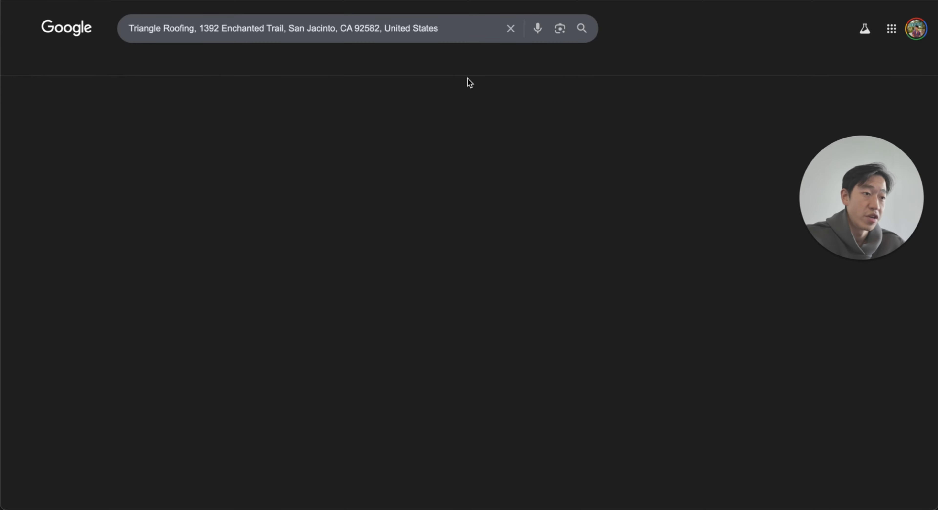
key(super+v)
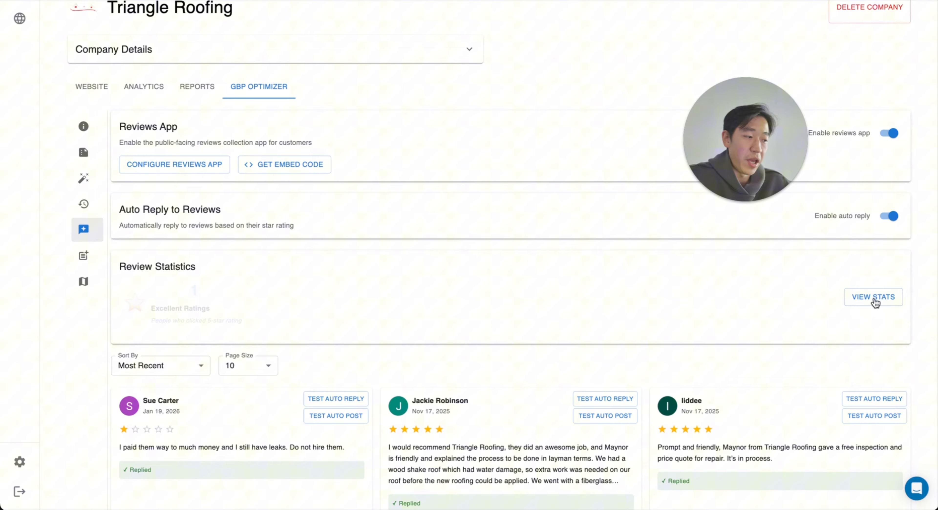
Step: Back in Auto Ranker, examine the Review Statistics for page views, rating clicks, button clicks, services and attributes, then close them
click(874, 297)
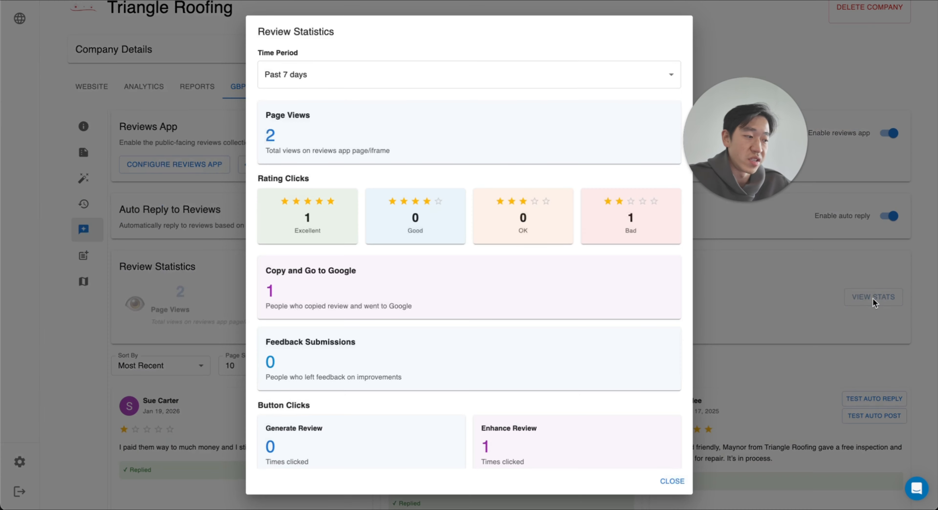
scroll(316, 276, down, 5)
scroll(316, 275, up, 5)
scroll(316, 275, up, 1)
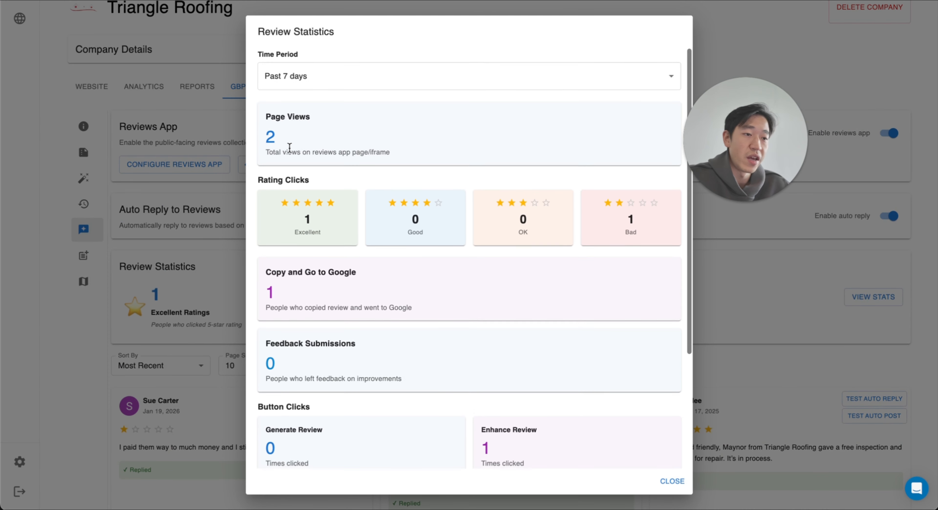
drag(261, 112, 334, 147)
click(334, 146)
scroll(334, 146, down, 5)
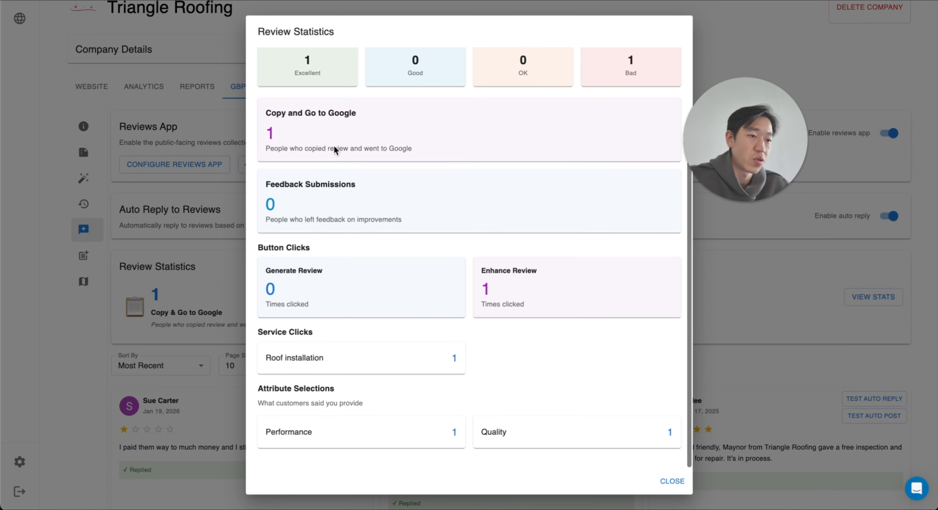
double_click(346, 75)
double_click(632, 77)
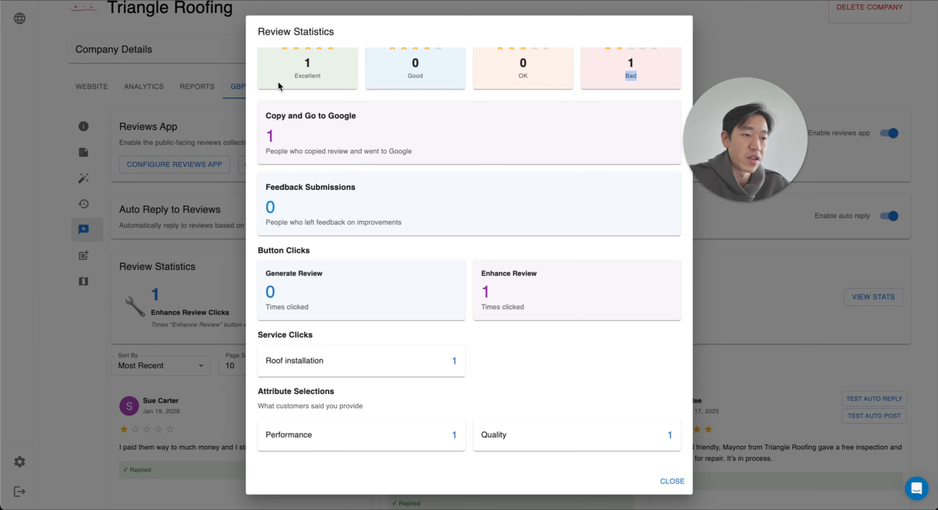
click(347, 87)
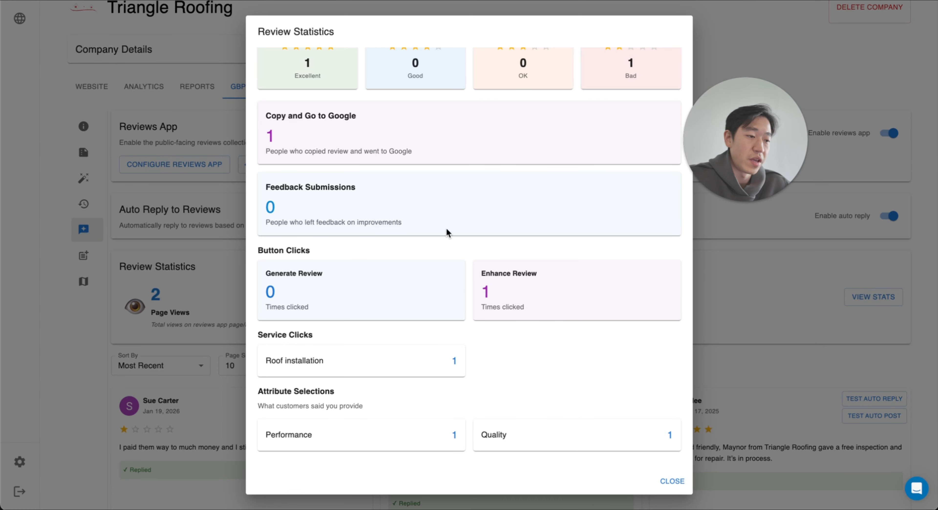
click(671, 481)
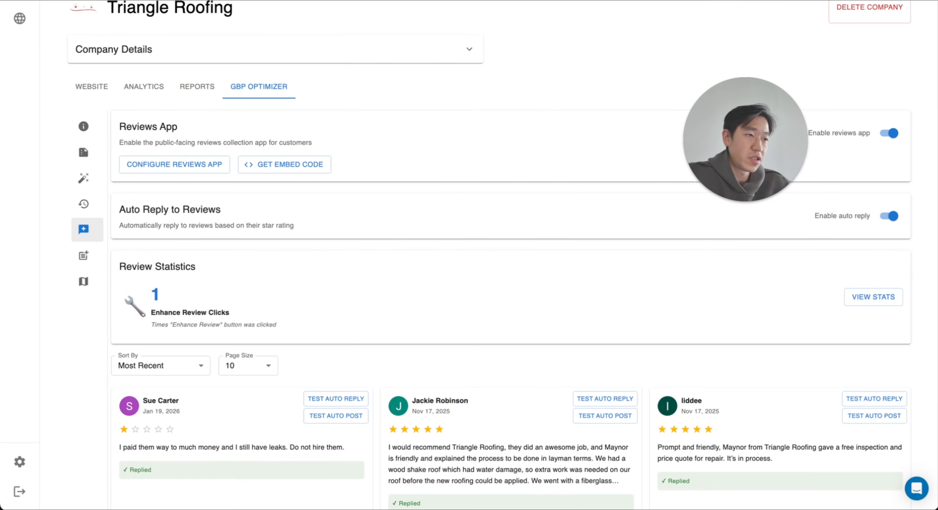
drag(750, 151, 635, 173)
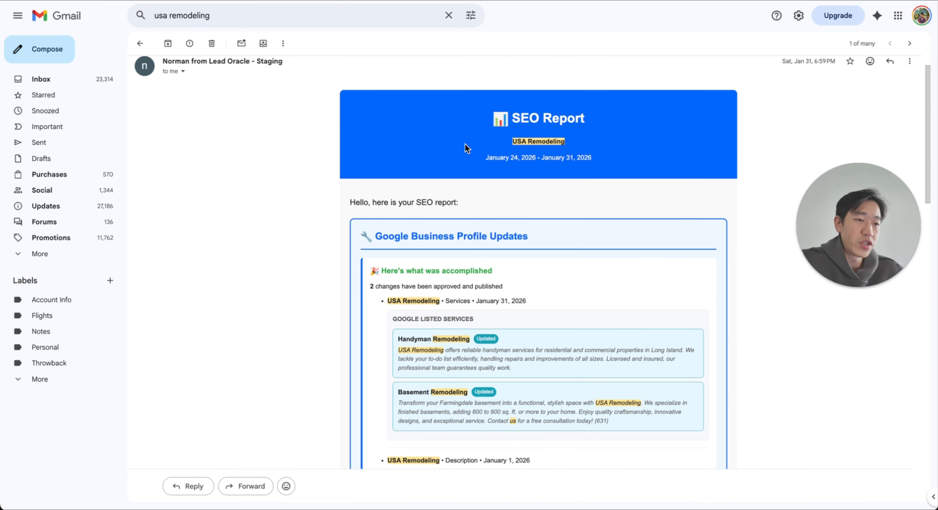
Step: In the USA Remodeling SEO report e-mail in Gmail, examine the Google Business Profile updates for changed services and the before-and-after description
scroll(467, 149, up, 2)
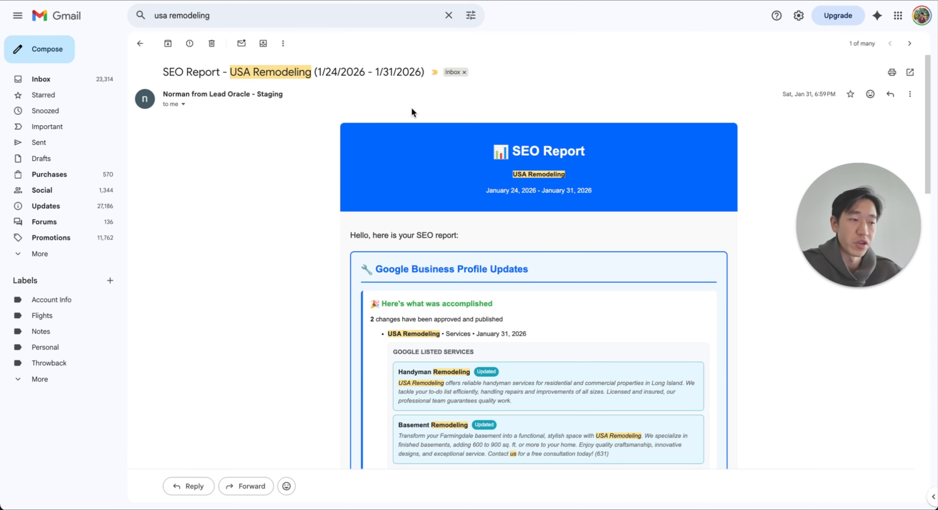
drag(343, 239, 504, 298)
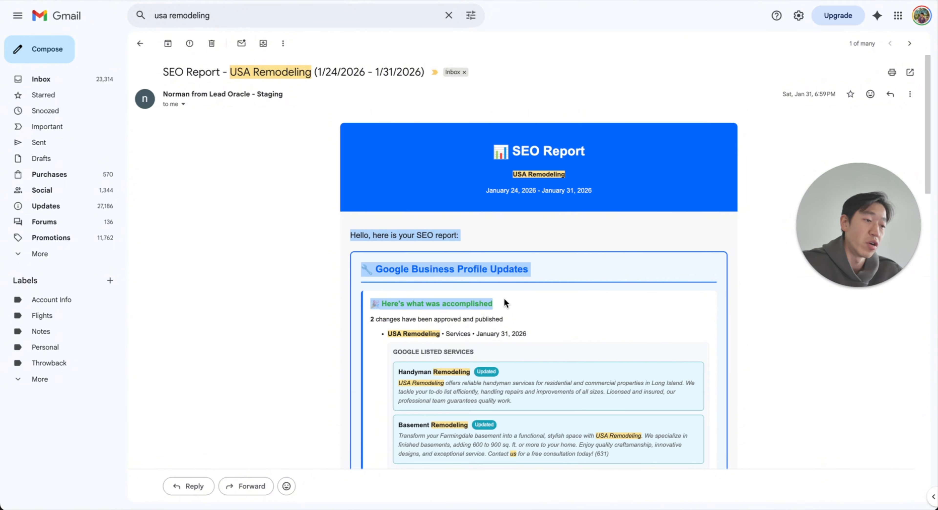
click(508, 319)
scroll(510, 321, down, 3)
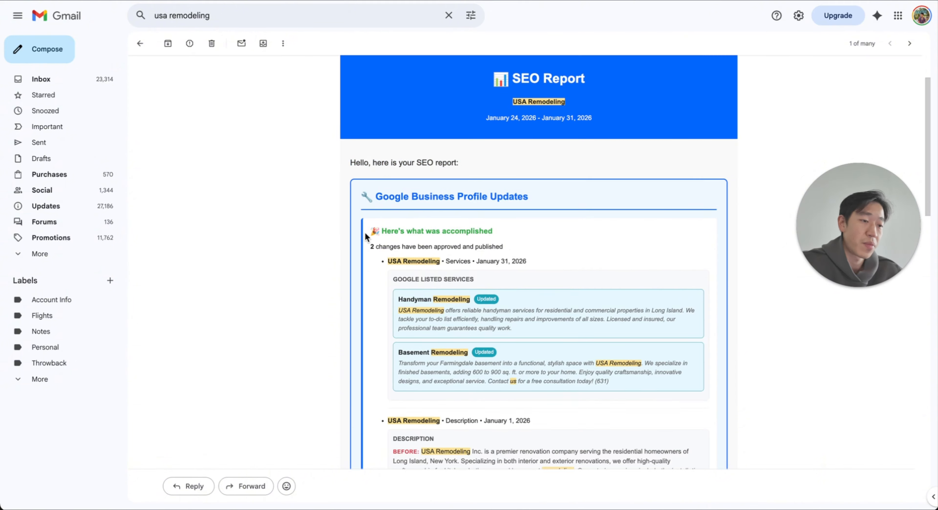
drag(365, 232, 524, 282)
scroll(525, 282, down, 5)
click(525, 283)
scroll(524, 282, down, 4)
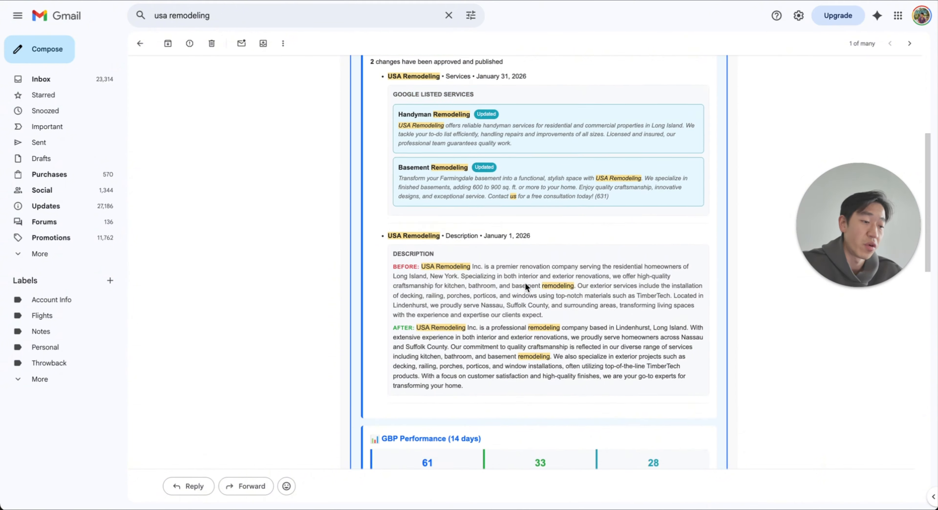
drag(368, 291, 494, 291)
click(495, 291)
Step: Examine the report's GBP performance, review statistics and performance summary, then return to the start of the e-mail
scroll(495, 293, down, 4)
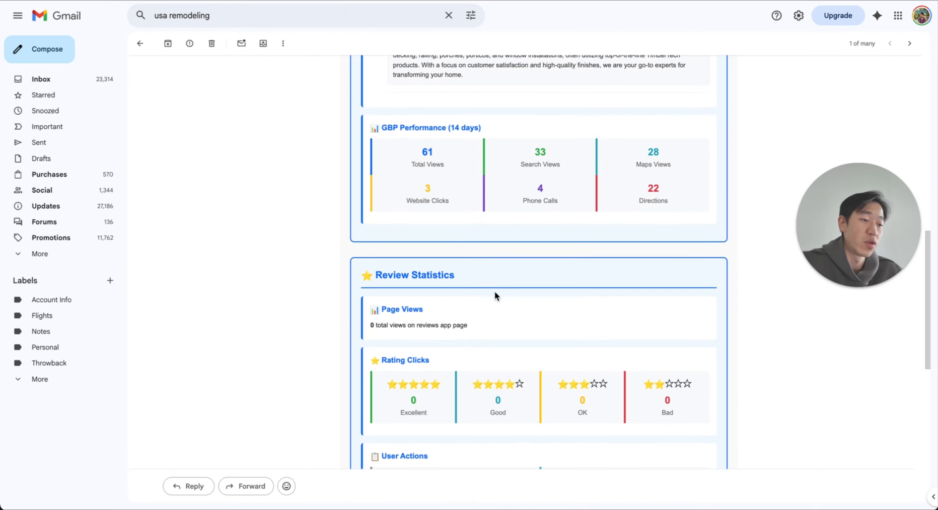
scroll(495, 282, down, 7)
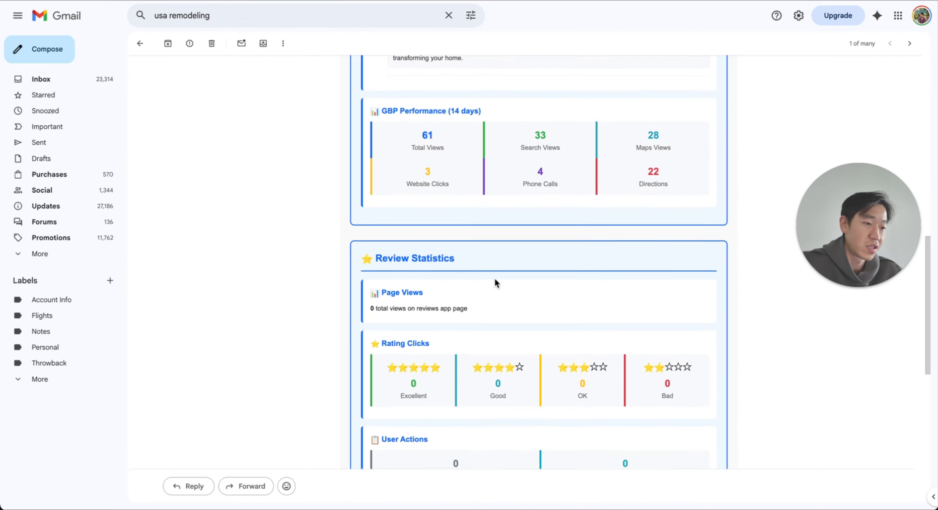
drag(338, 394, 485, 389)
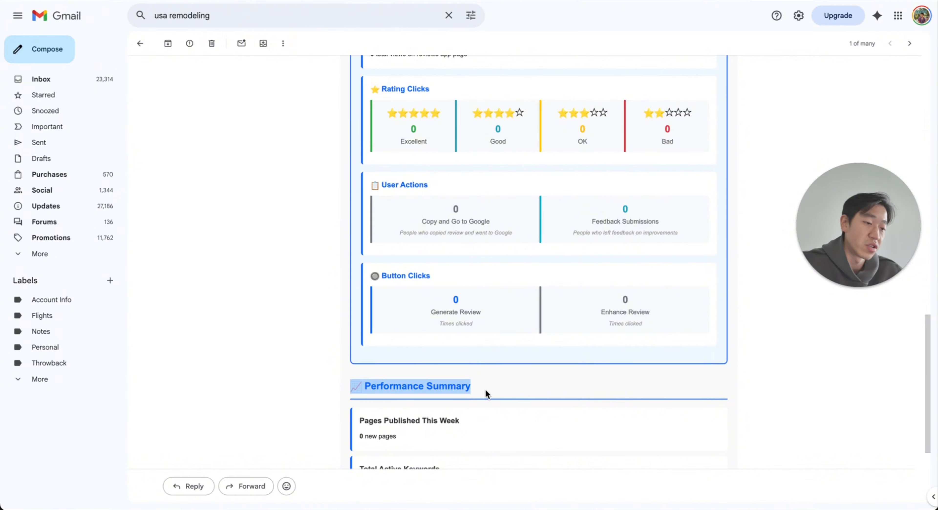
click(485, 390)
scroll(485, 390, down, 1)
scroll(499, 383, down, 4)
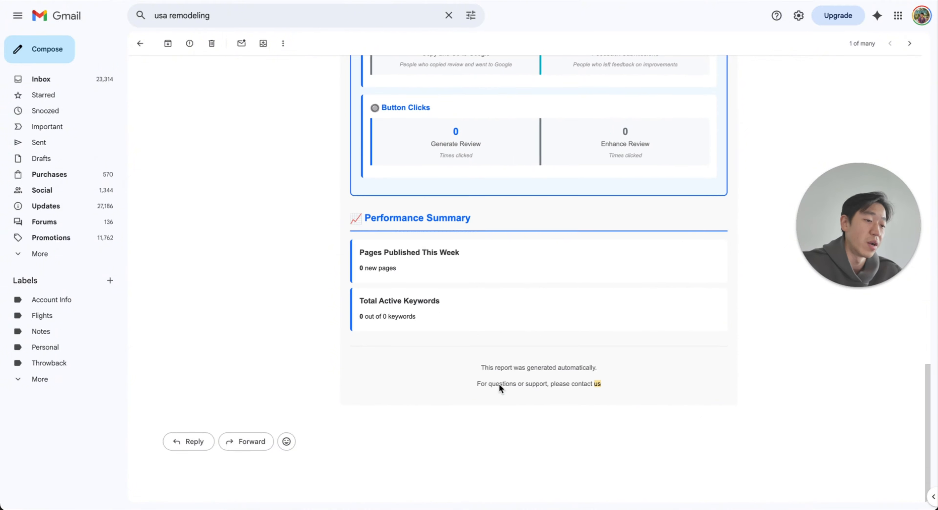
scroll(500, 383, up, 20)
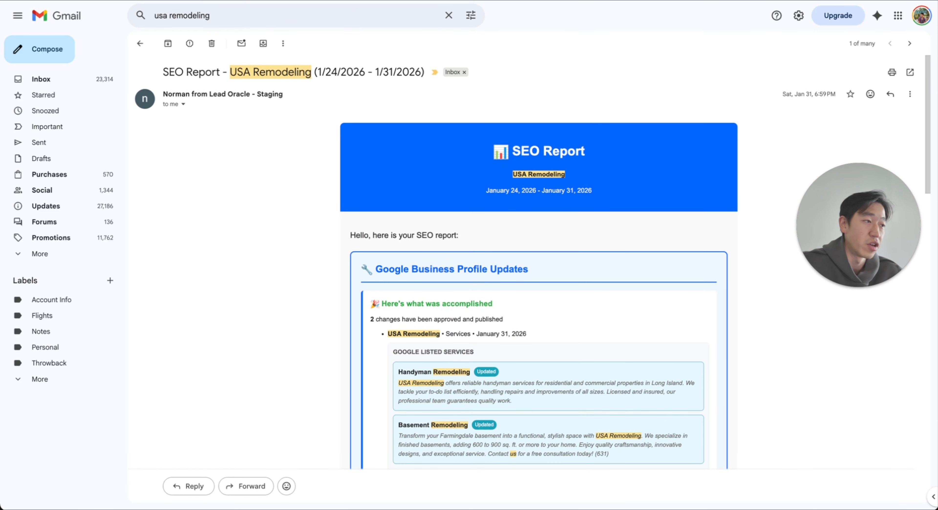
Step: Back in Auto Ranker, enable weekly reports for Triangle Roofing and have a report sent to yourself
click(677, 0)
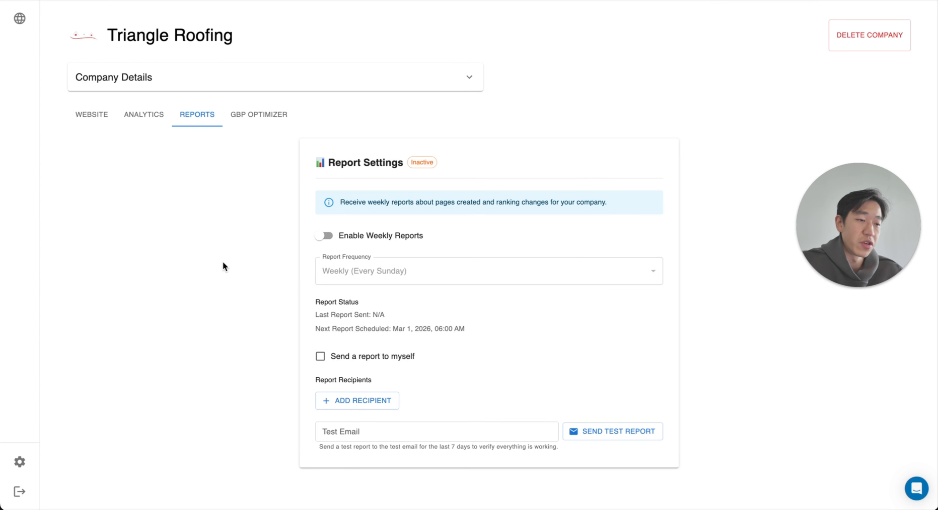
click(322, 236)
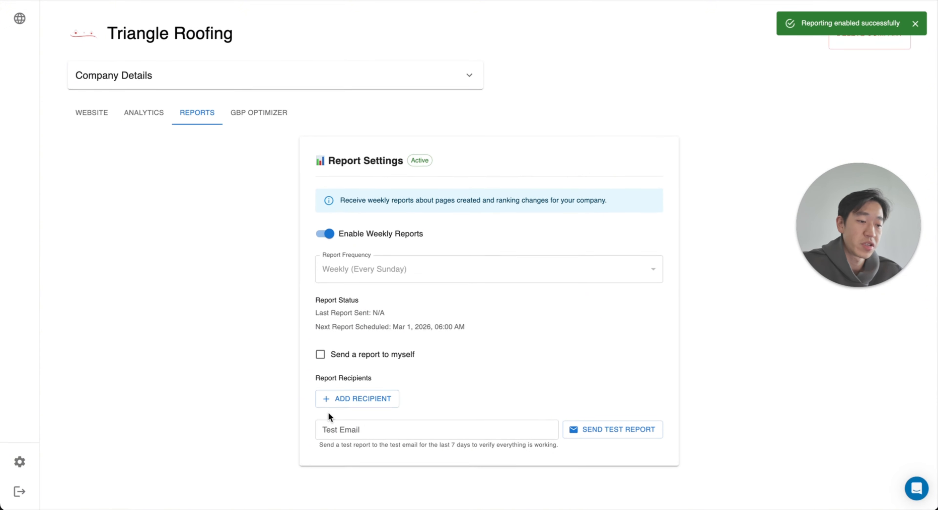
click(355, 358)
Step: Add a report recipient with a first name and e-mail address, leaving the last name blank, and save it
click(375, 406)
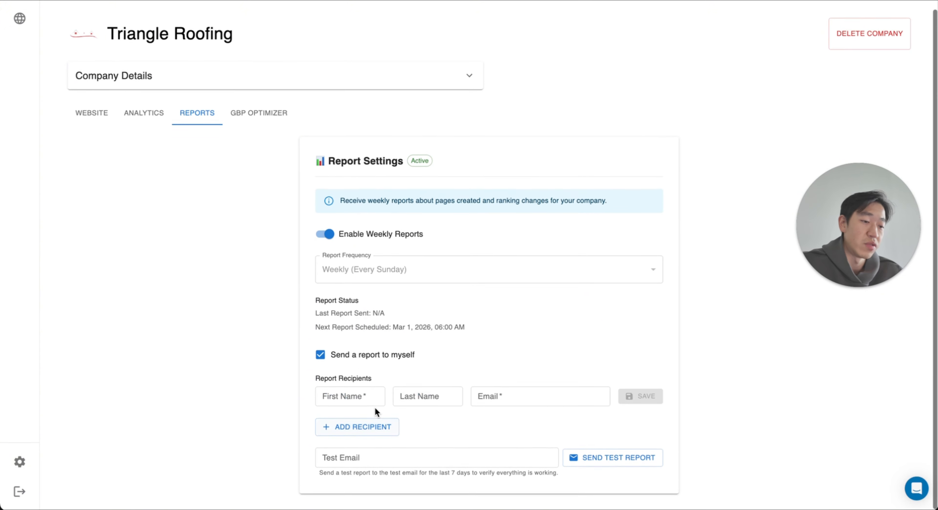
click(359, 397)
text(John)
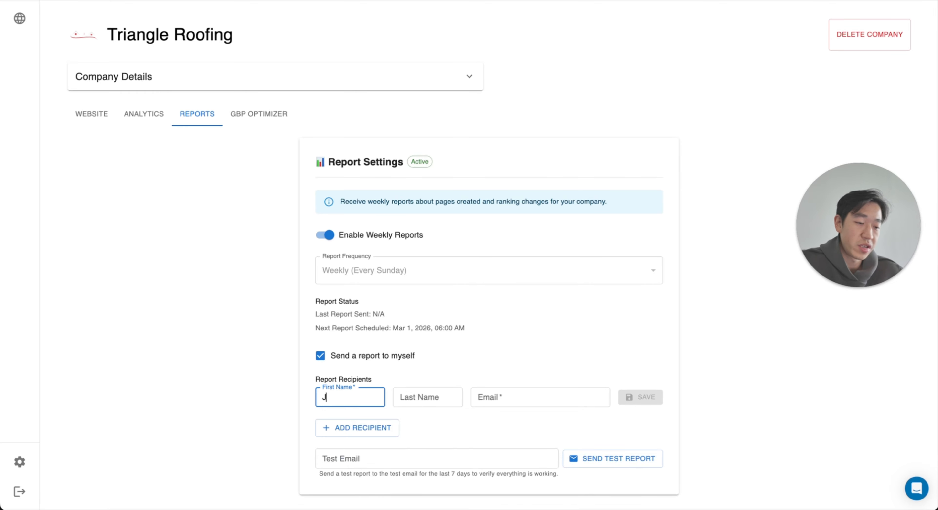
key(Tab)
key(Tab)
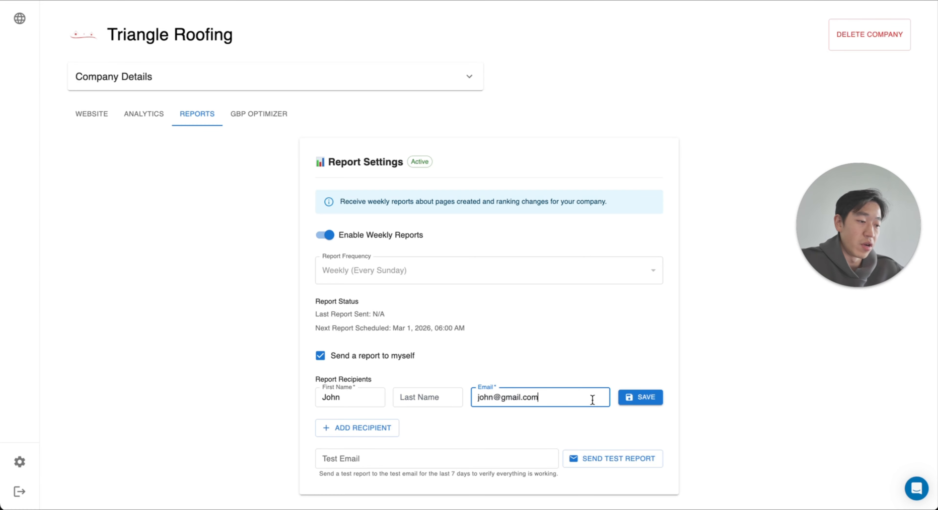
click(637, 396)
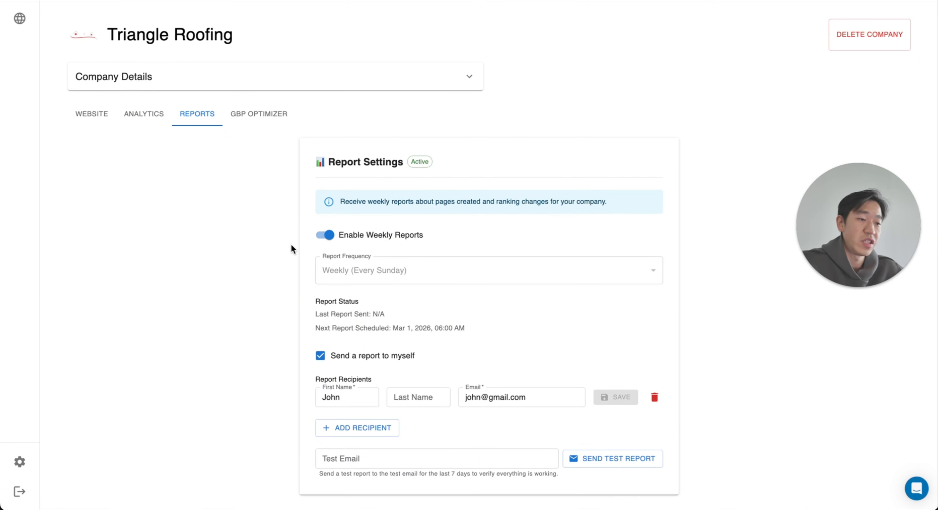
Step: Open the account settings and examine the Report Email Settings, including the Gmail setup instructions and sender fields
click(19, 461)
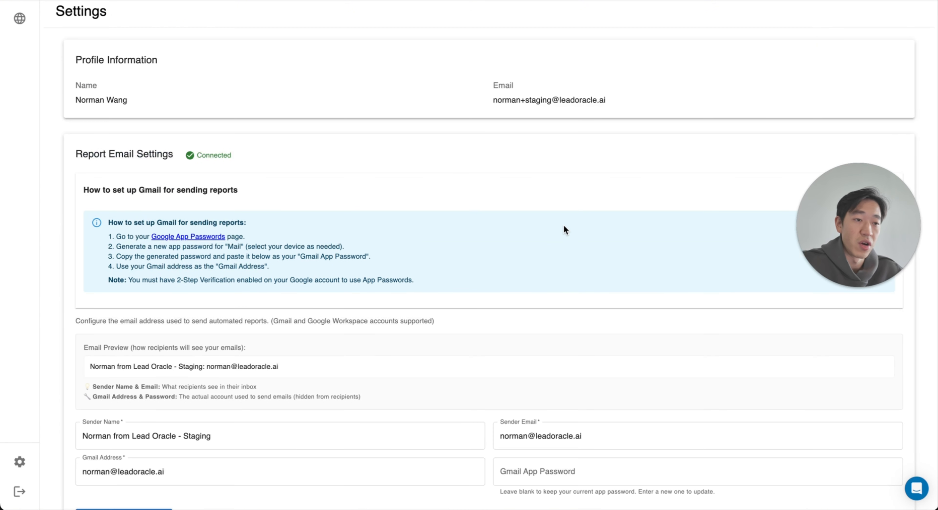
scroll(238, 265, down, 1)
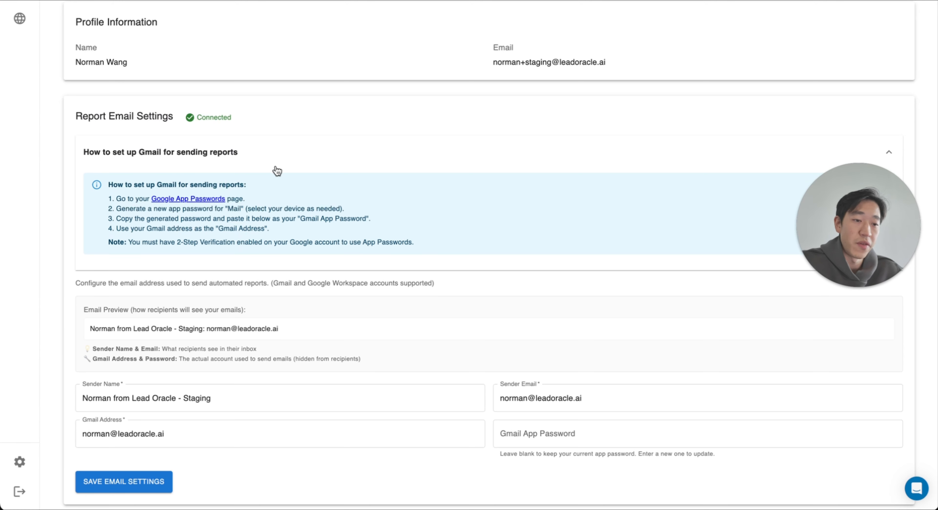
scroll(276, 170, down, 2)
scroll(287, 201, up, 2)
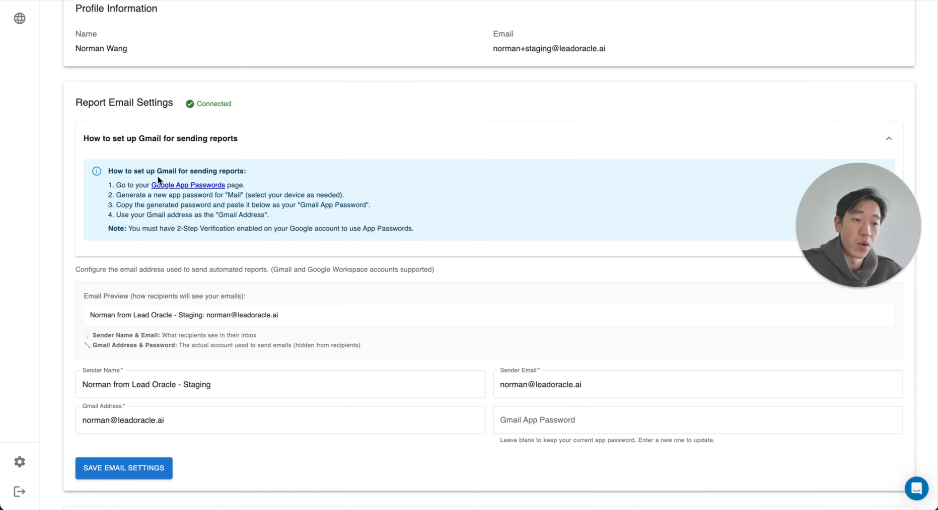